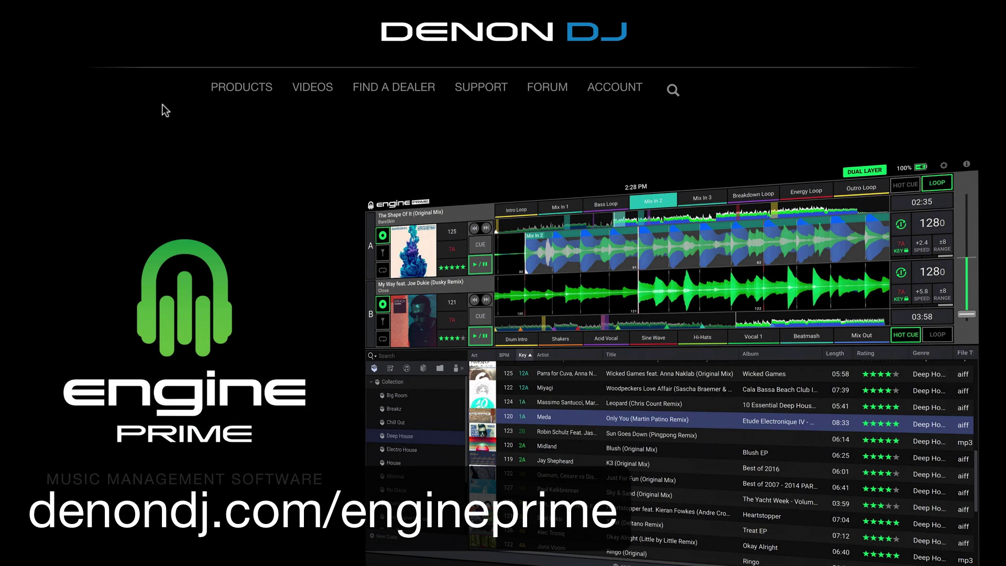
Submit an e-mail address on the Denon DJ download form and download the Mac installer
scroll(543, 206, down, 12)
scroll(543, 206, down, 8)
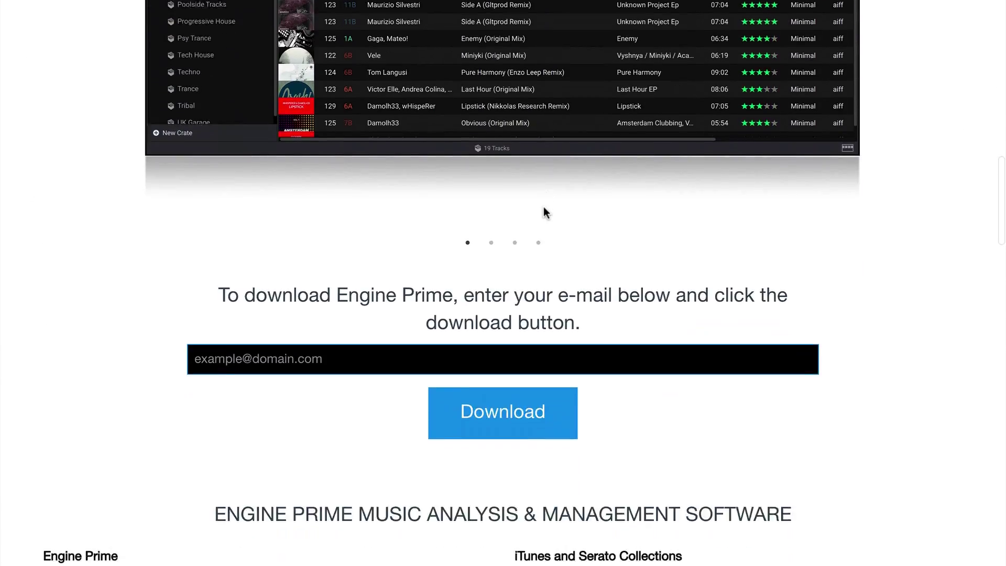
click(543, 154)
text(tony@)
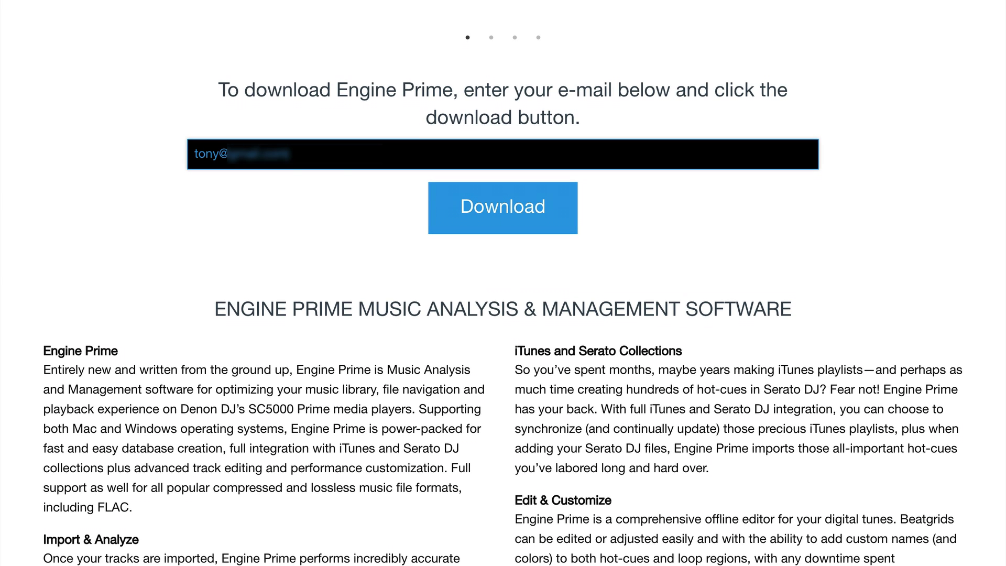
click(502, 209)
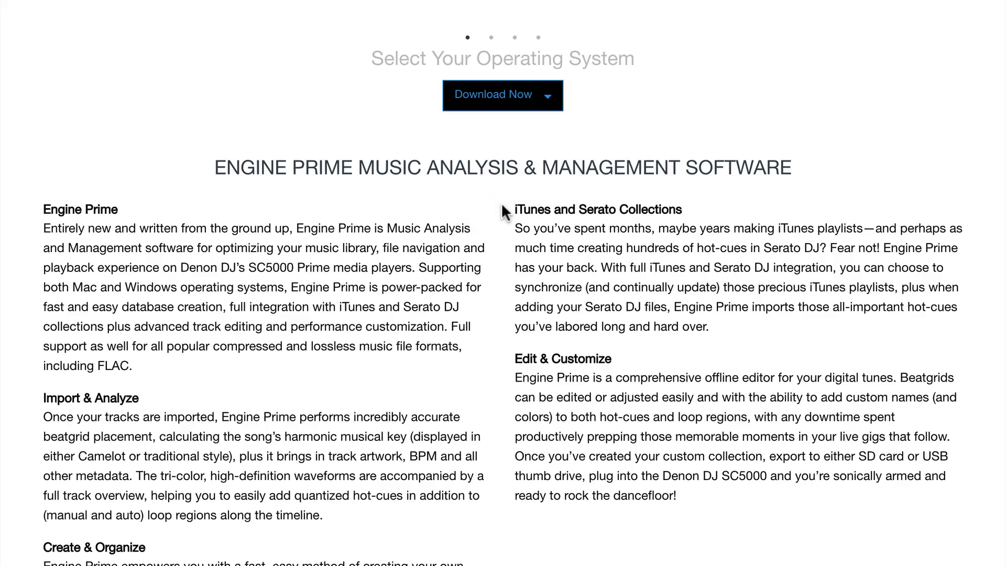
click(525, 97)
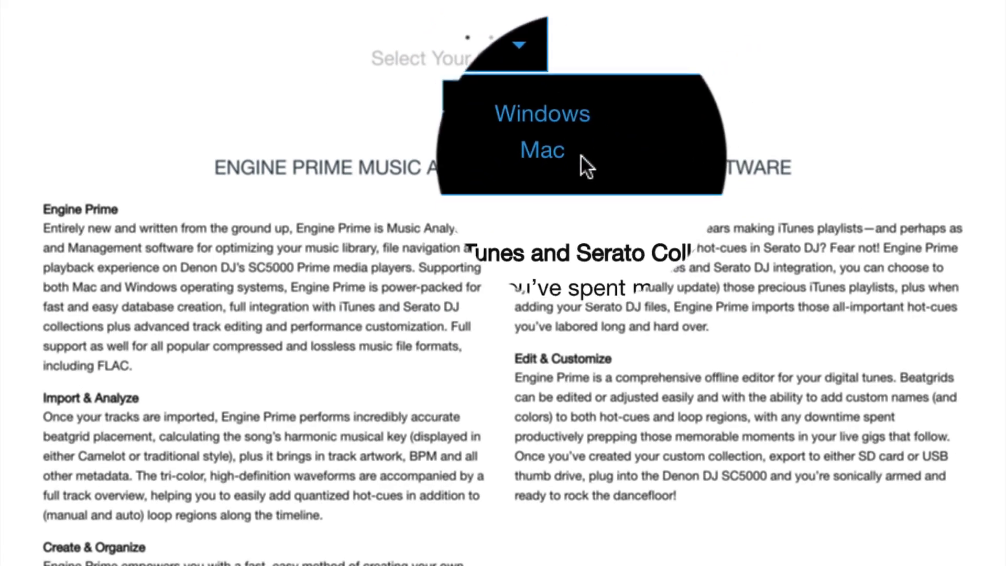
click(500, 152)
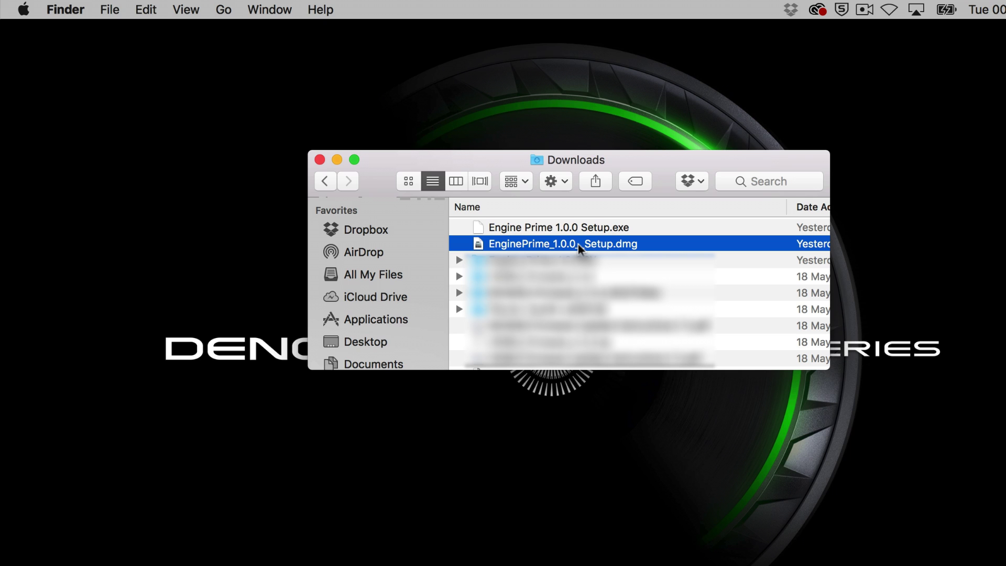
Run the Engine Prime package from the .dmg, agree to the license, and authorize the install with the admin password
double_click(577, 244)
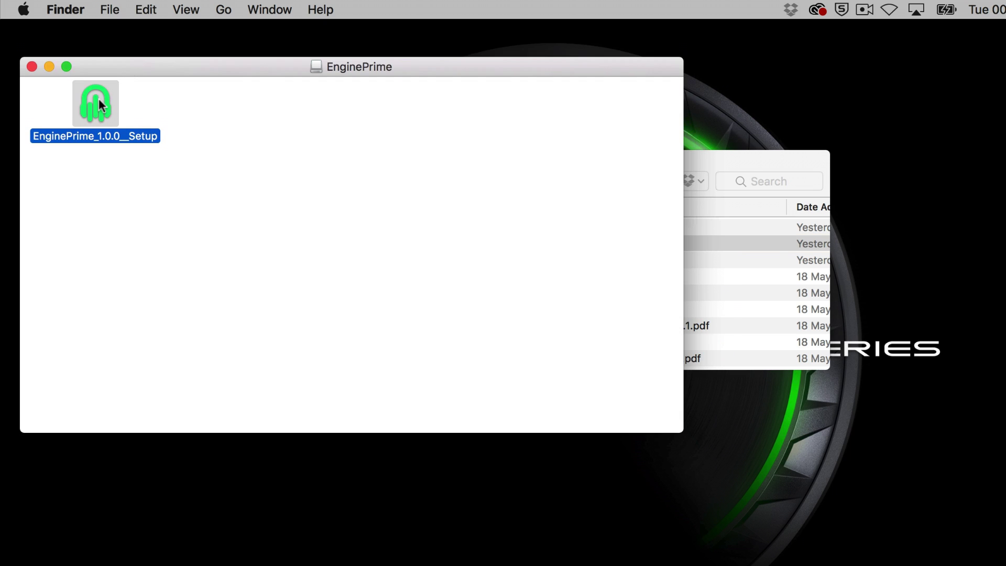
double_click(99, 101)
key(Return)
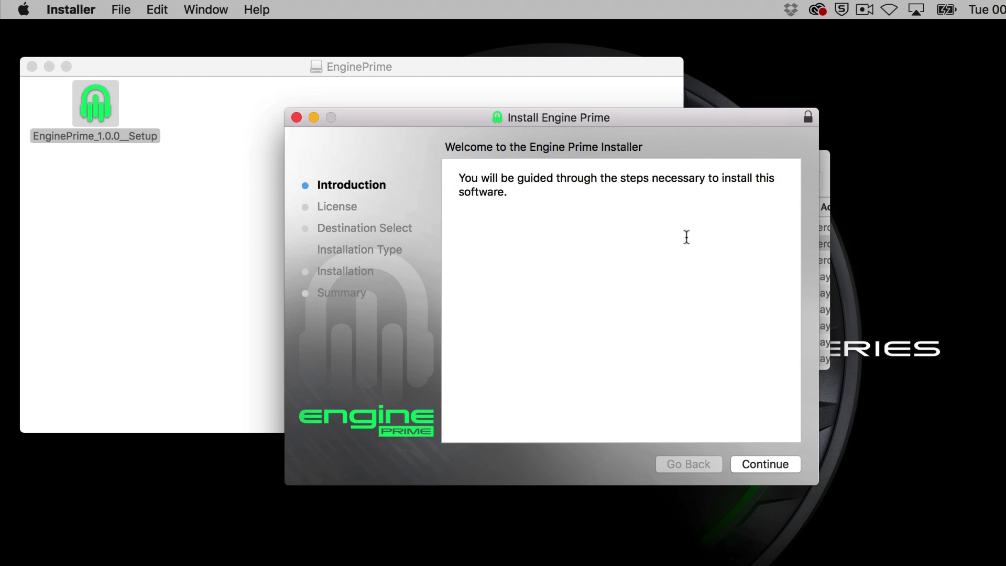
click(762, 463)
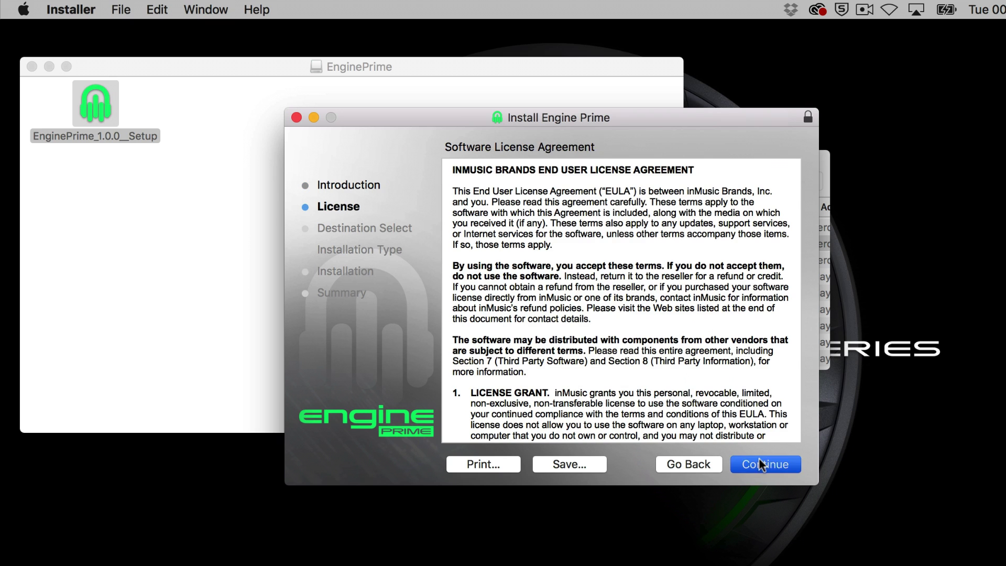
click(759, 464)
key(Return)
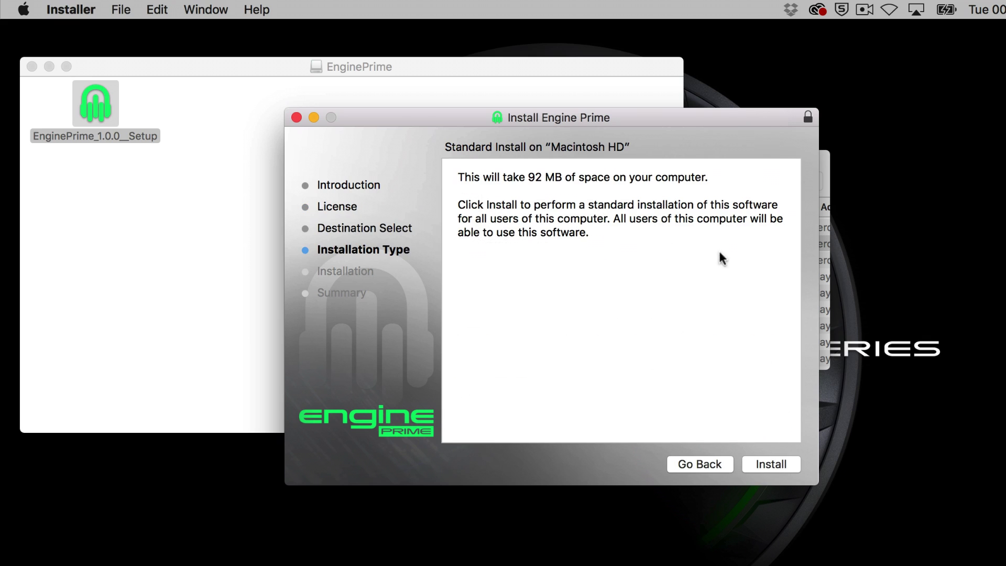
click(759, 462)
text(••)
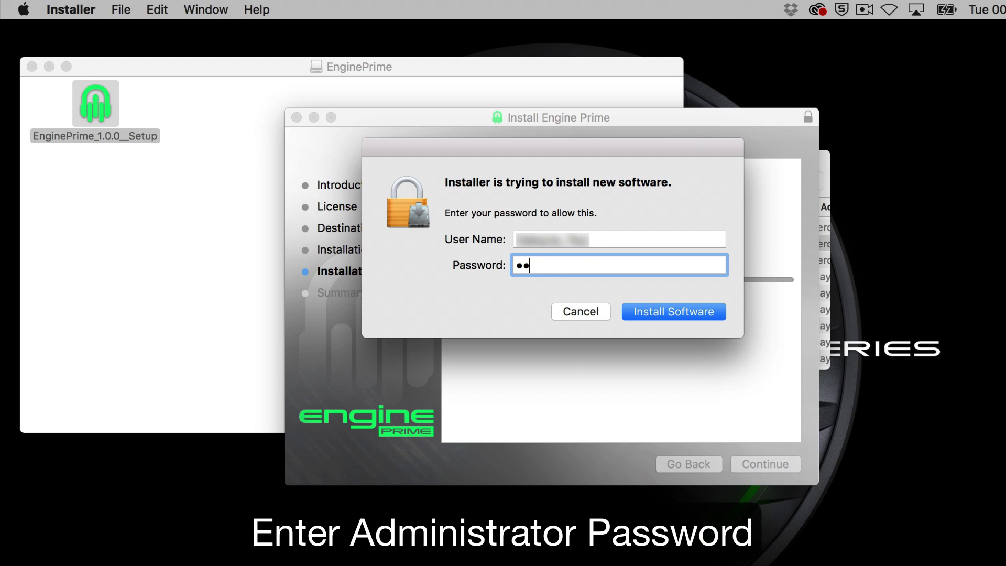
text(•••••••)
key(Return)
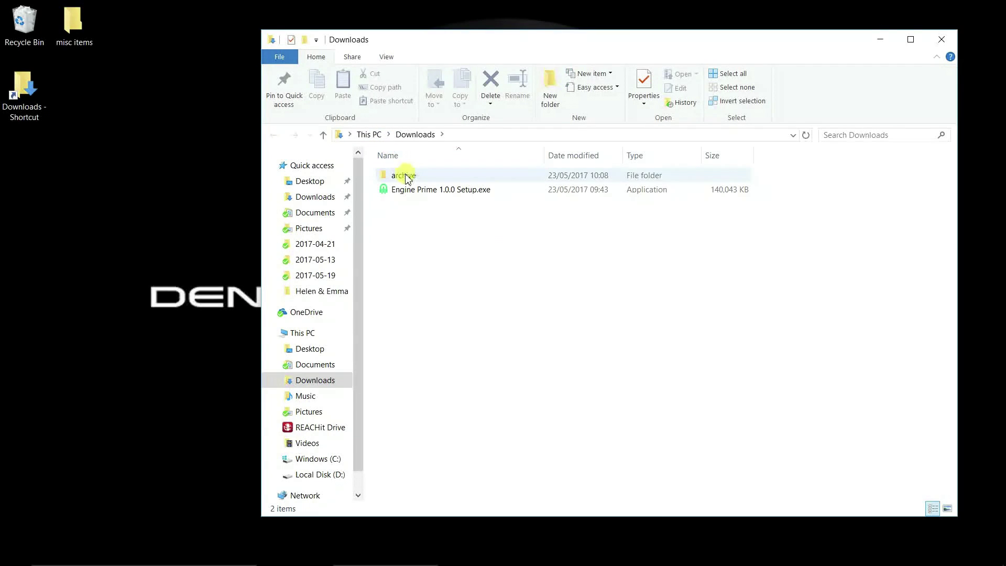
Run Engine Prime 1.0.0 Setup.exe past SmartScreen, accept the license, install, then launch it from the desktop shortcut
click(418, 192)
double_click(417, 192)
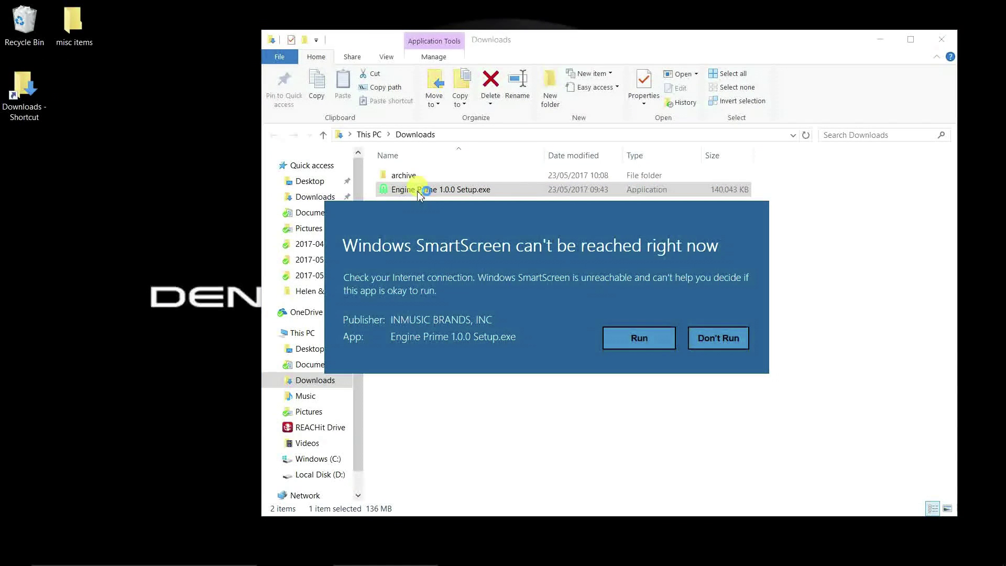
click(641, 338)
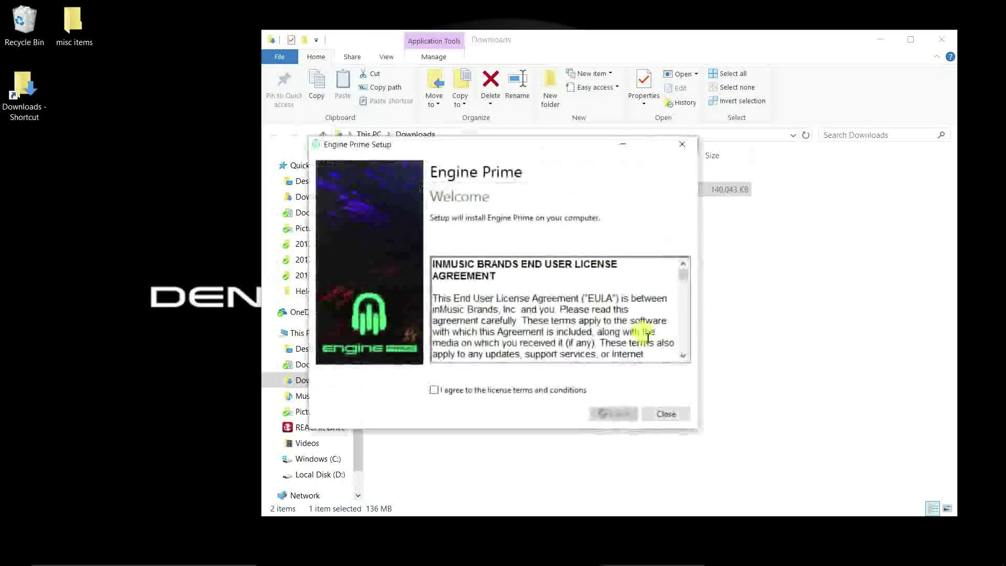
click(434, 390)
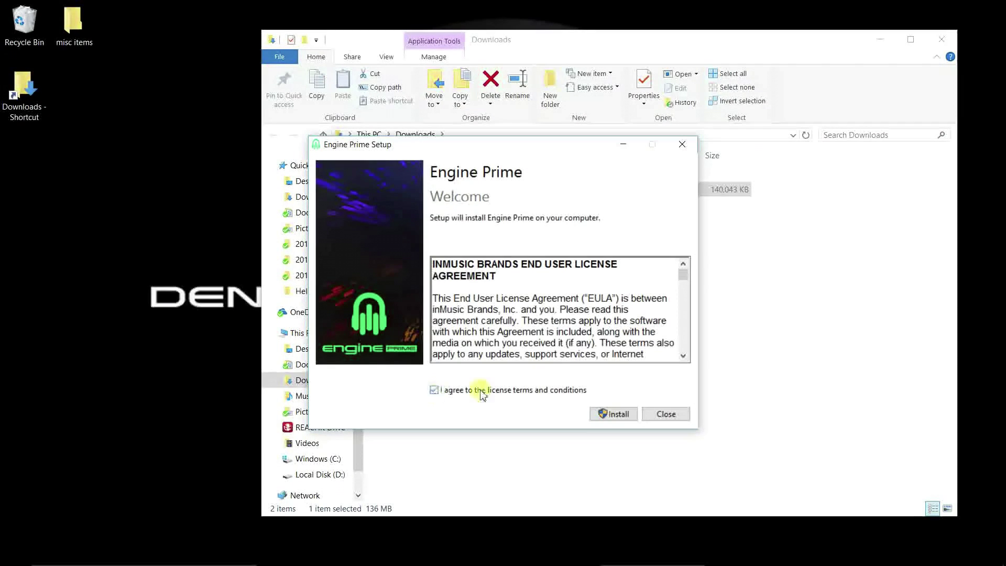
click(621, 414)
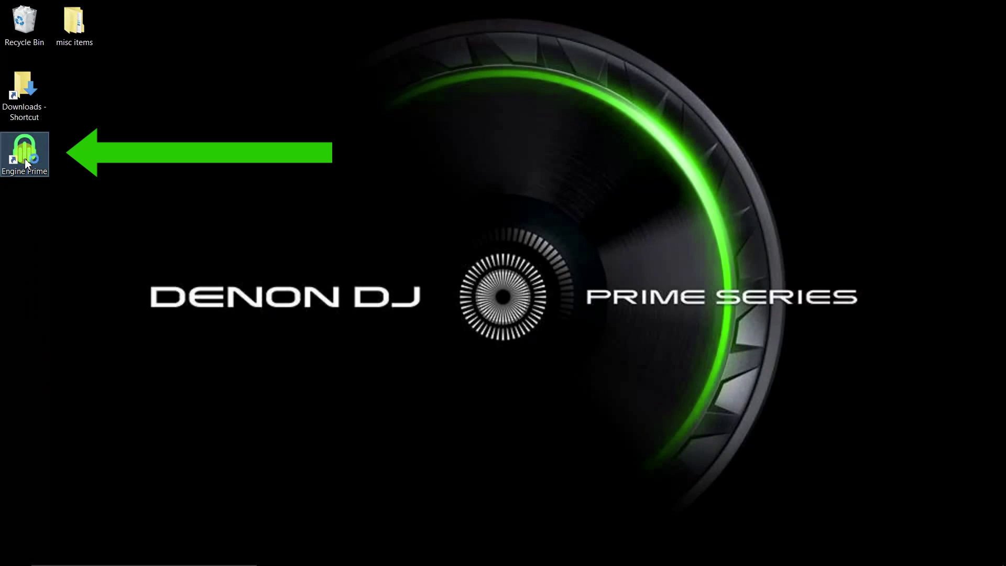
double_click(25, 157)
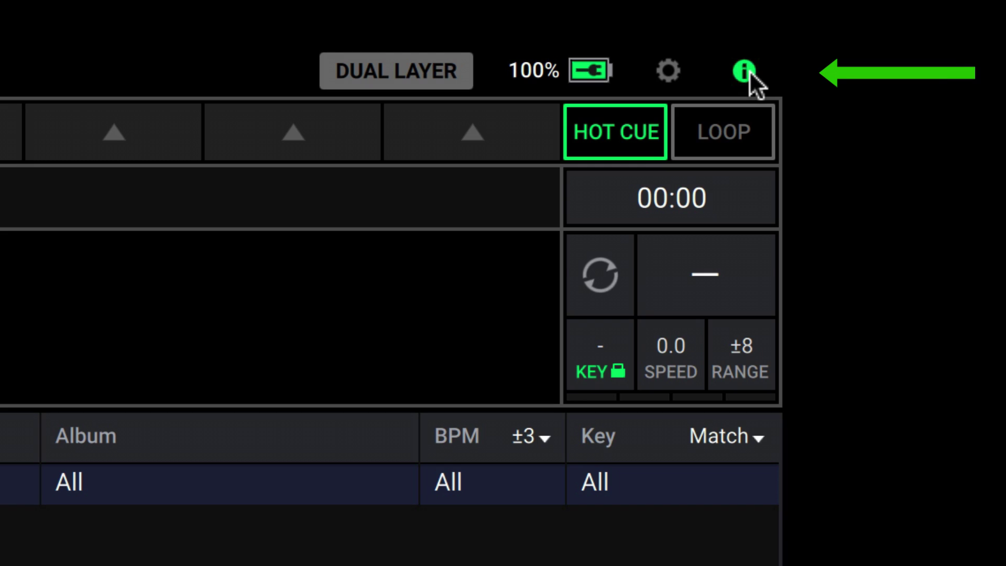
Toggle the help tooltips off and back on with the info (i) icon
click(937, 14)
click(749, 72)
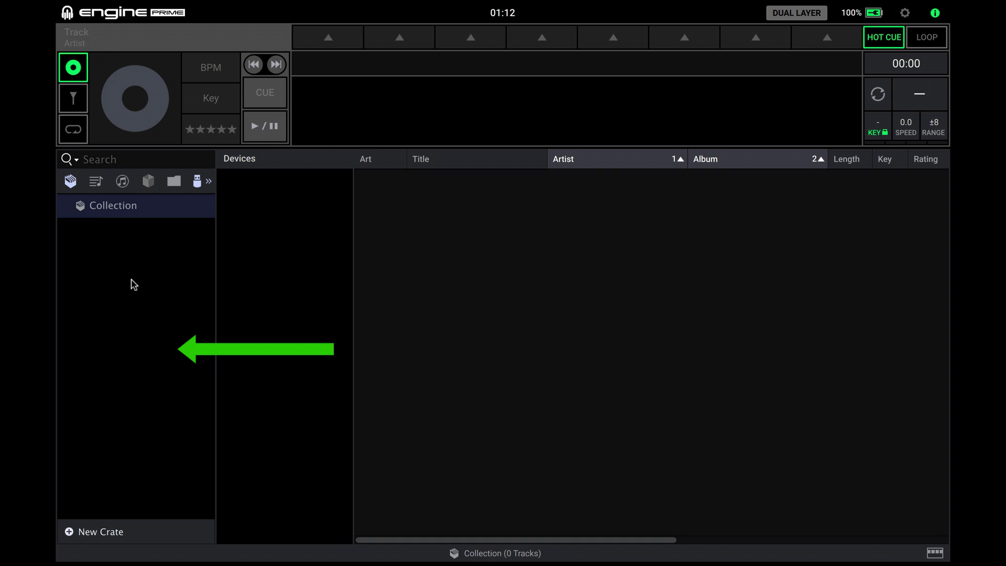
mouse_move(70, 180)
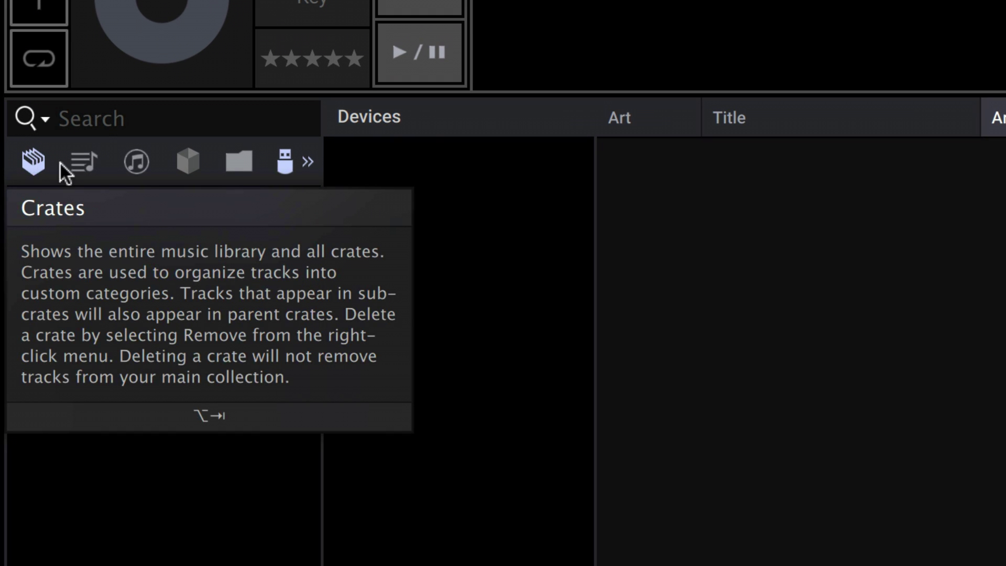
mouse_move(81, 160)
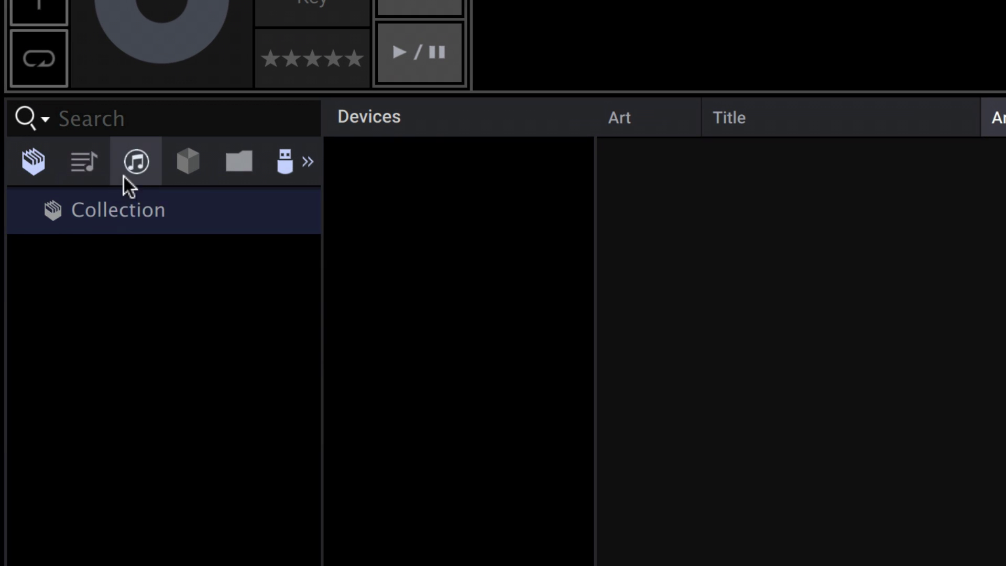
mouse_move(135, 156)
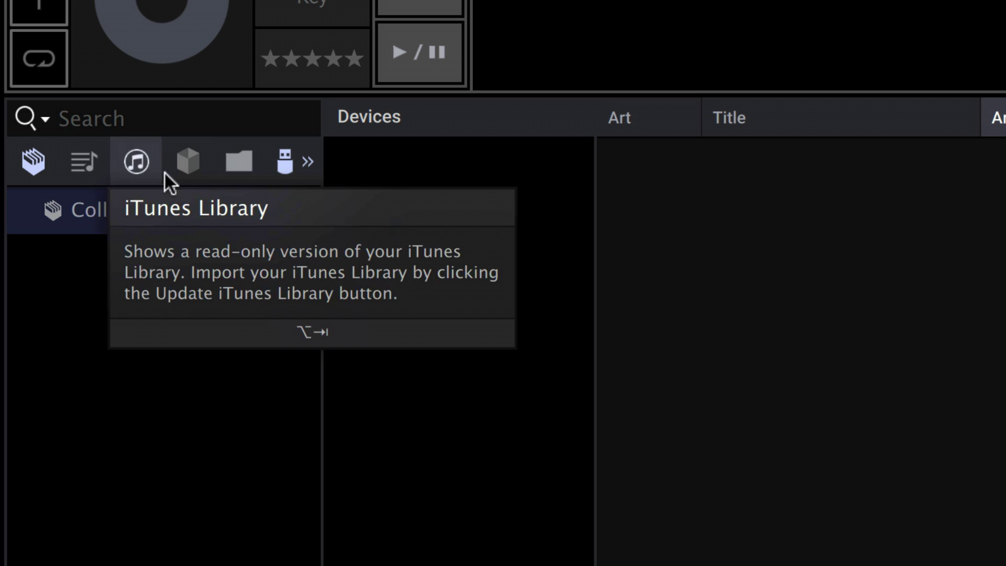
mouse_move(187, 161)
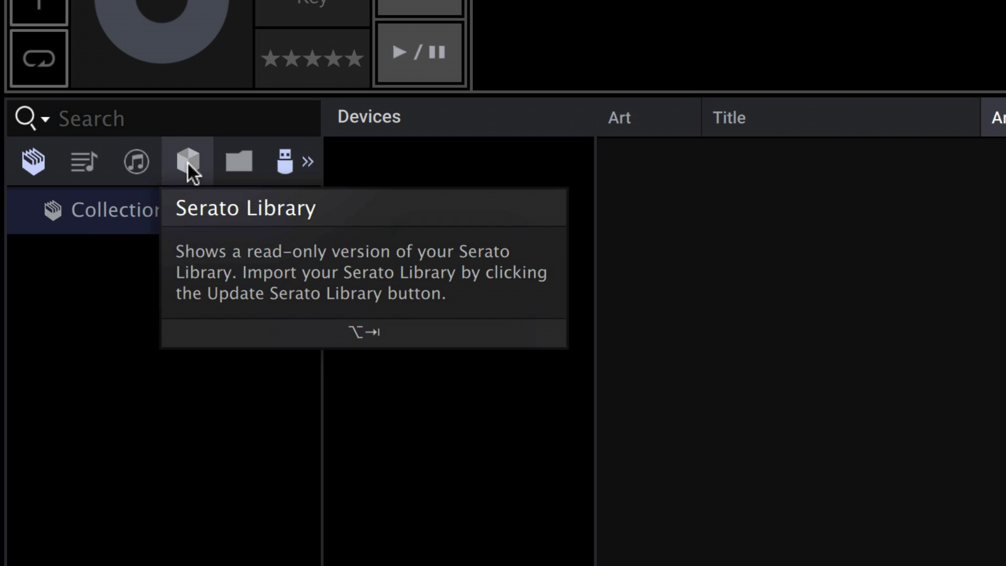
mouse_move(241, 158)
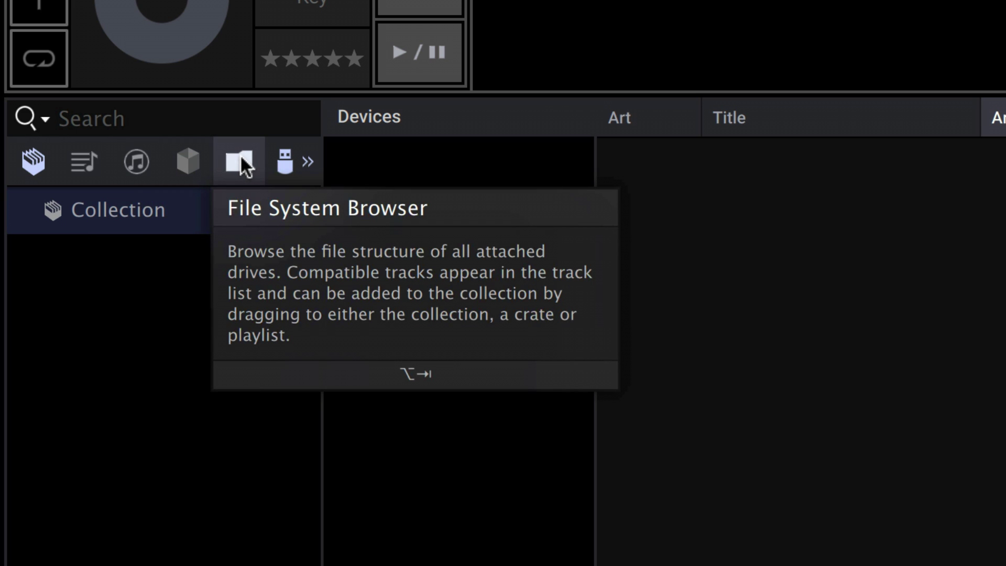
mouse_move(286, 164)
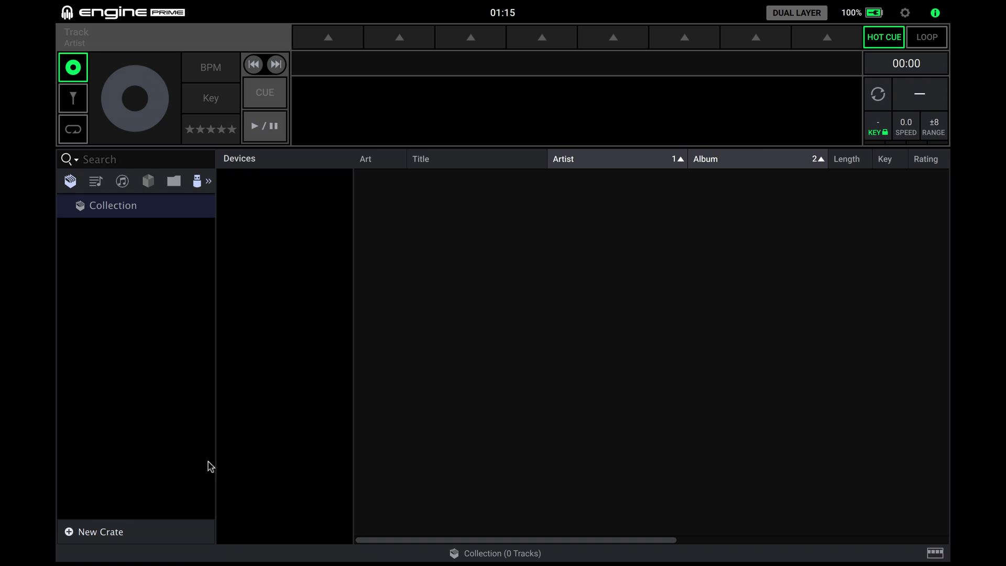
Show the Genre, Artist, Album, BPM and Key filter columns above the track list
mouse_move(845, 476)
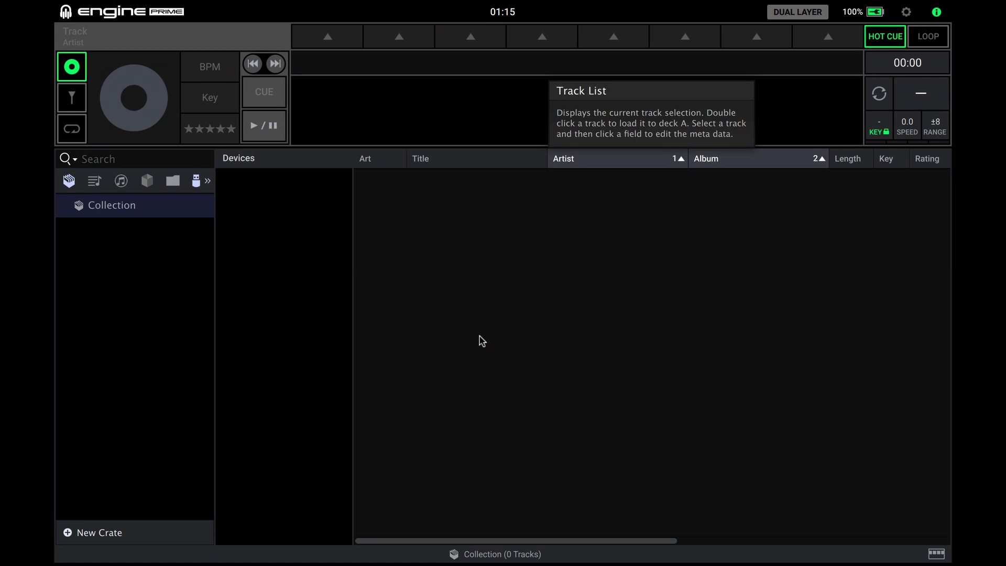
key(f)
mouse_move(329, 68)
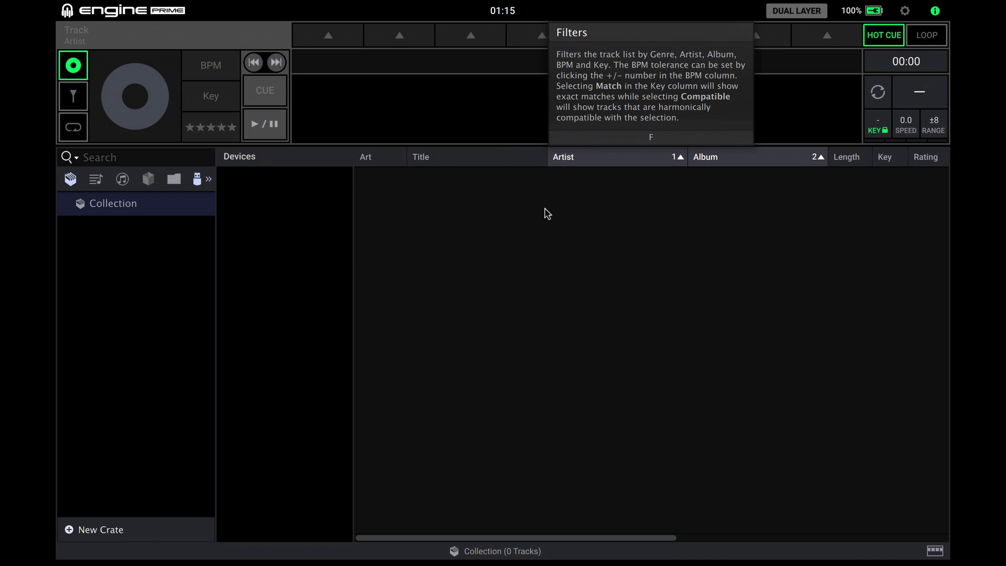
key(f)
key(f)
key(f)
key(f)
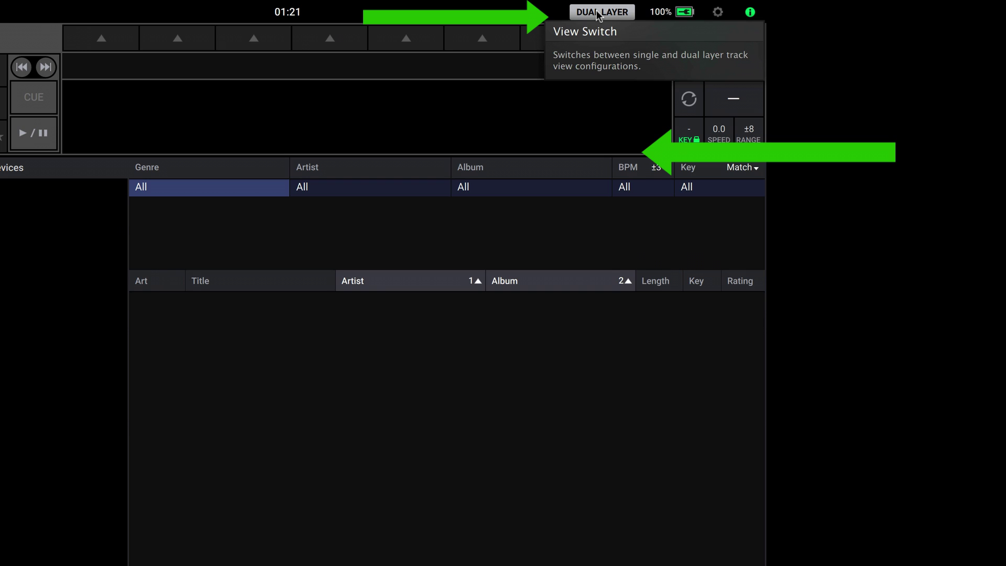
Switch between dual-layer and single-layer views, ending on the single deck
click(599, 14)
click(599, 15)
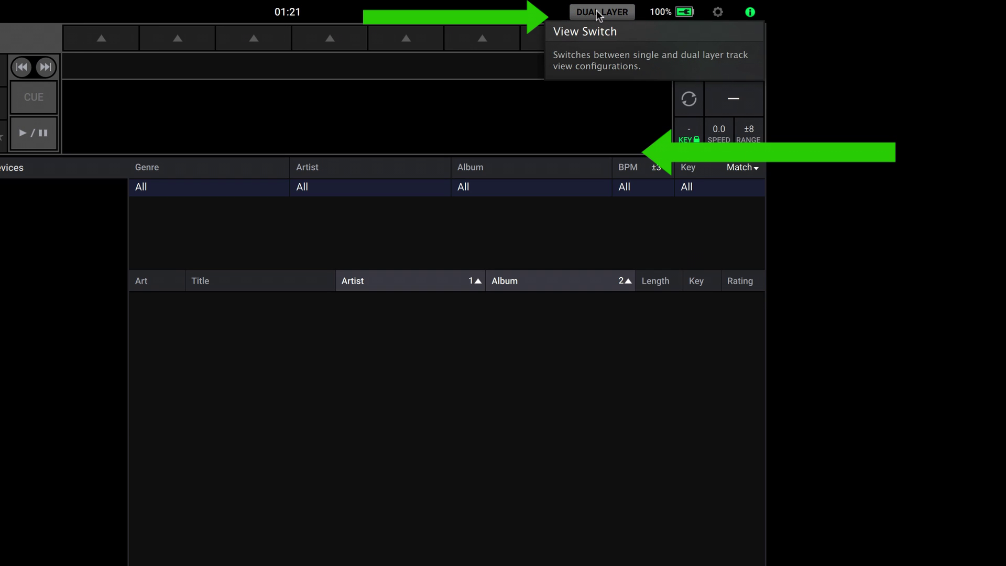
click(598, 15)
click(599, 15)
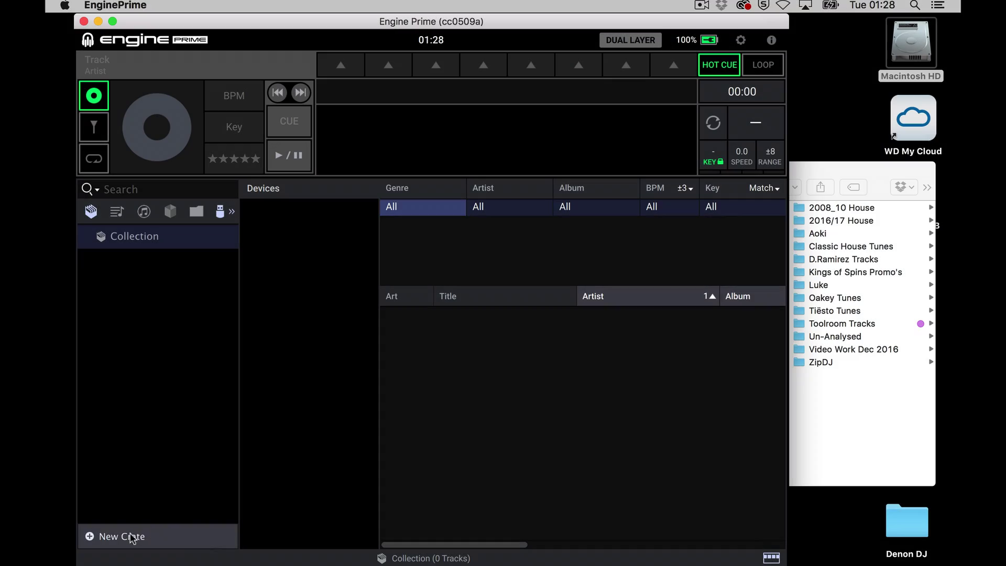
Add a new crate named 2016/17 House and begin a new playlist
click(132, 536)
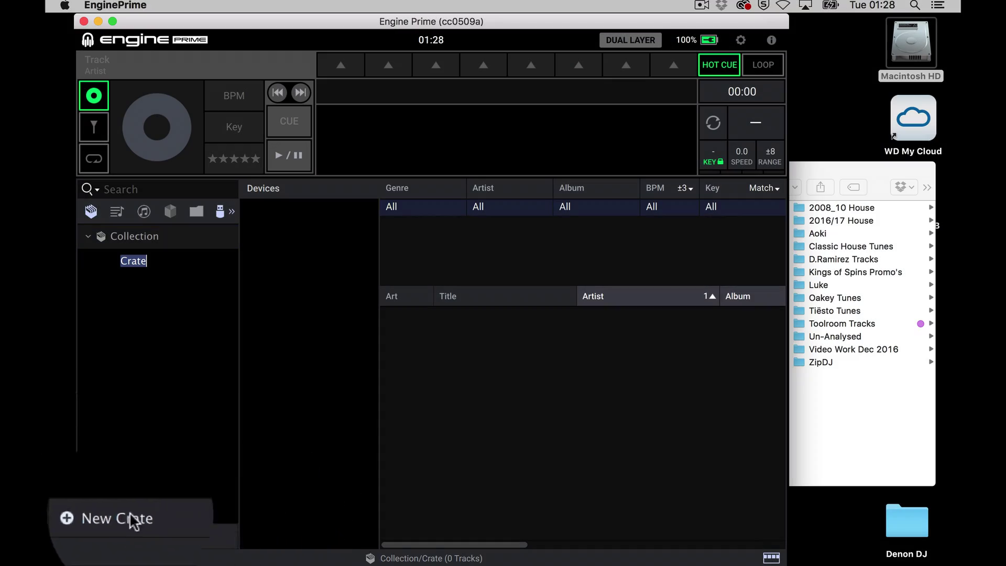
text(2016/17 House)
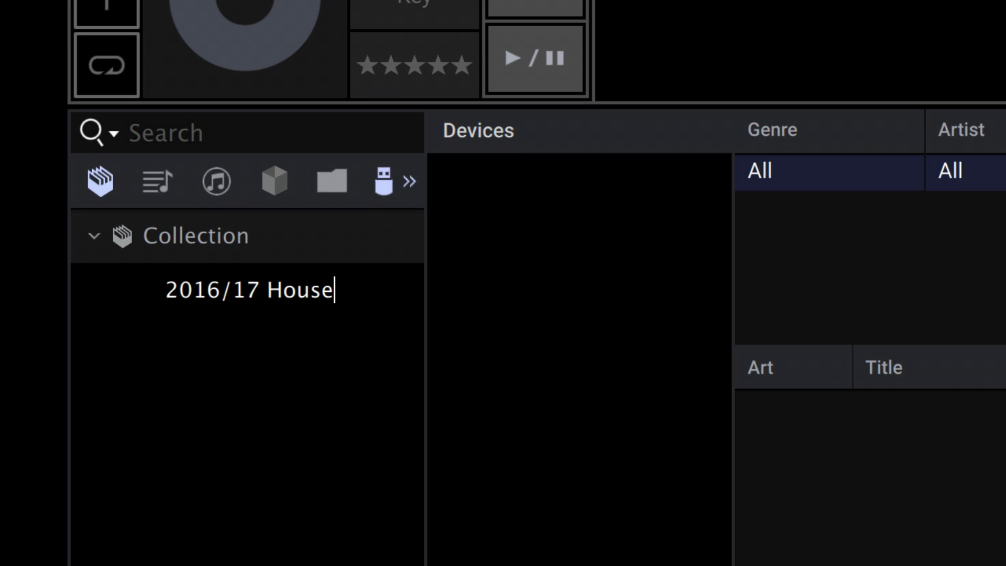
key(Return)
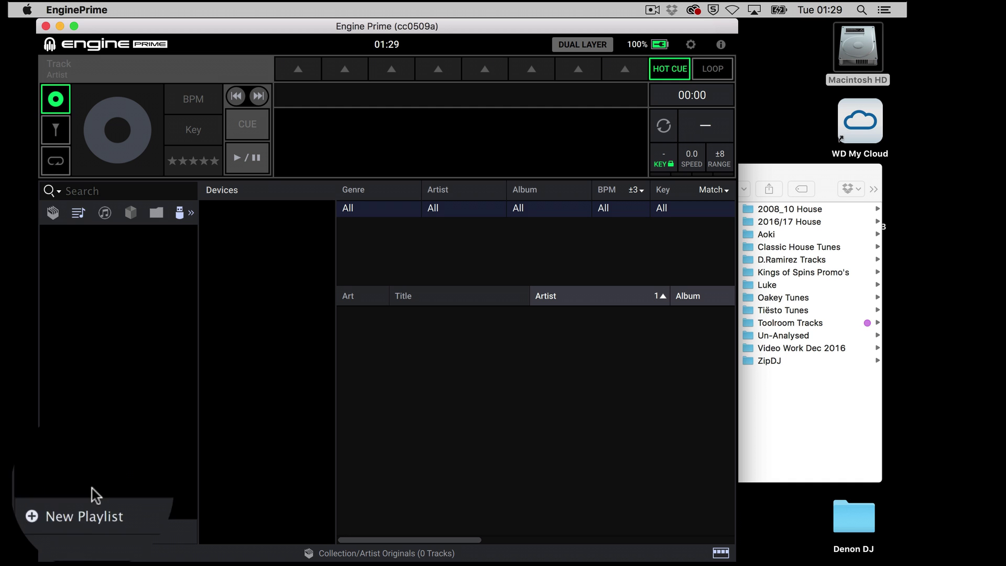
click(92, 511)
Name the playlist Tech House; add ten mp3s to 2016/17 House and Oakey Tunes to Artist Originals
text(T)
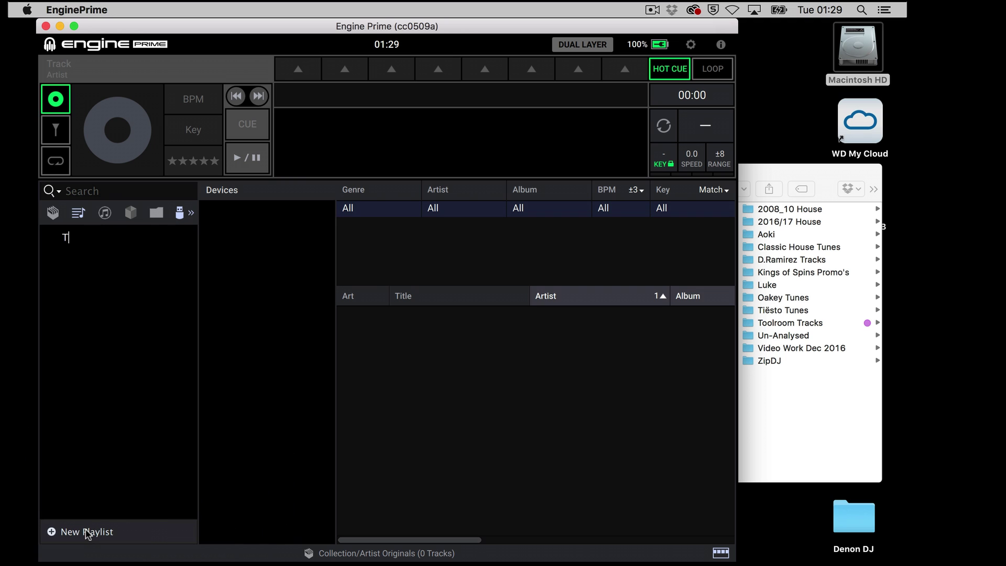
text(ech House)
key(Return)
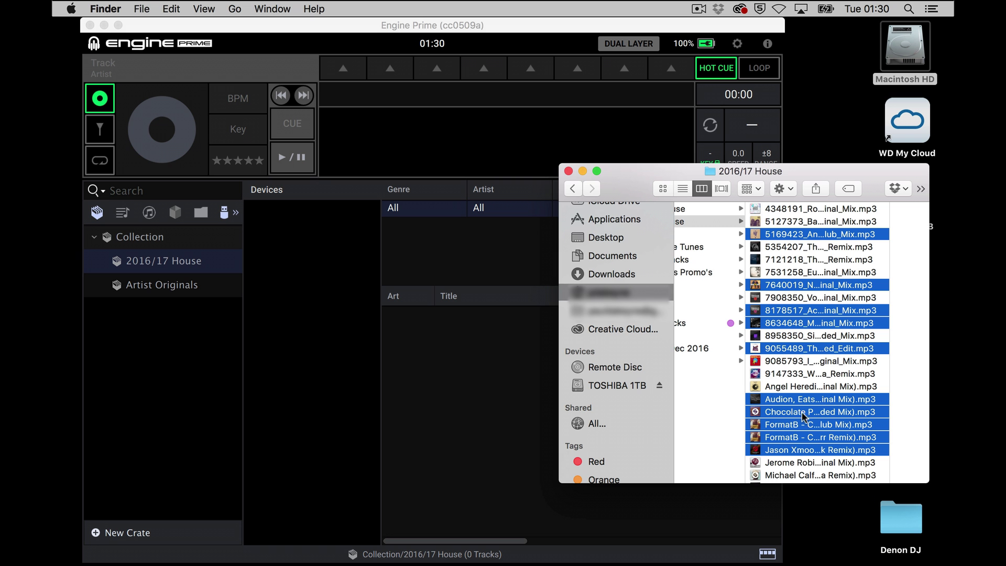
drag(820, 417, 188, 266)
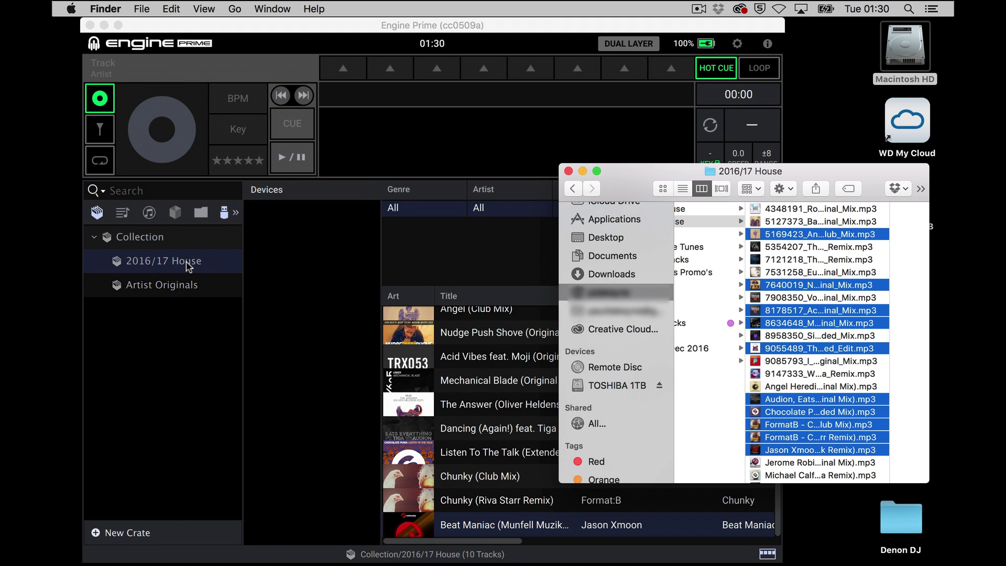
drag(796, 297, 185, 296)
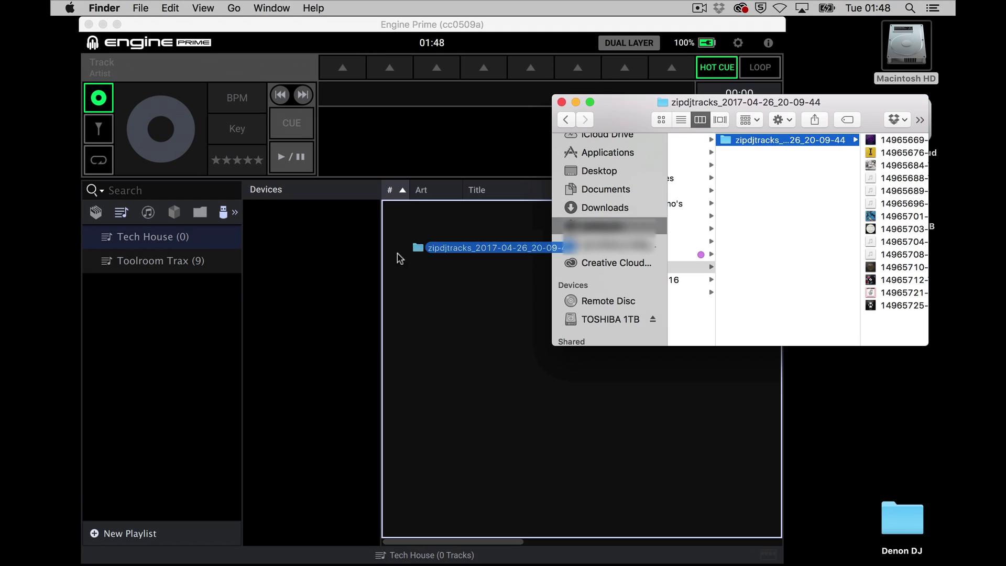
Add the zipdjtracks folder to Tech House and make the RETROTRAX AACs folder a new crate
drag(396, 257, 179, 239)
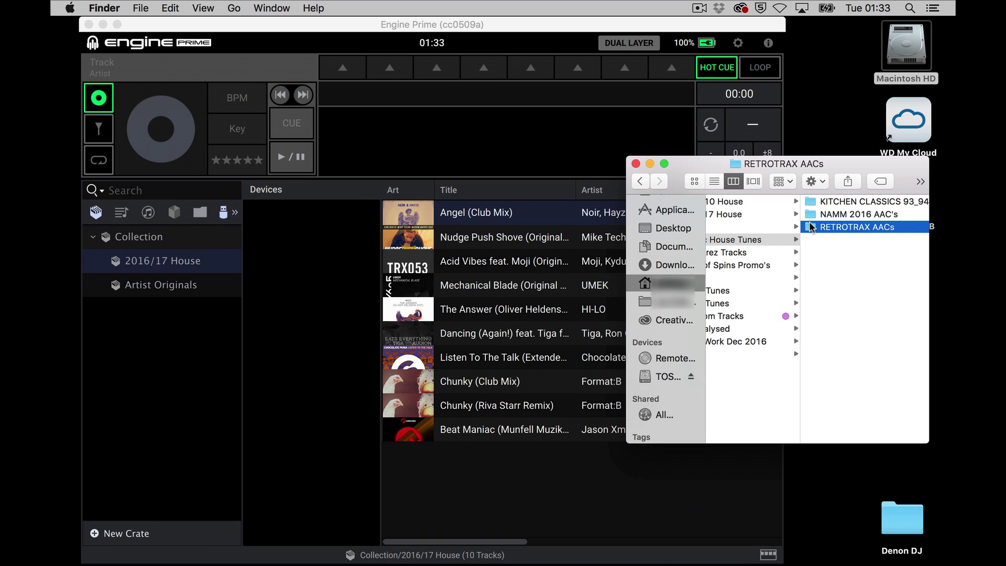
drag(857, 226, 150, 332)
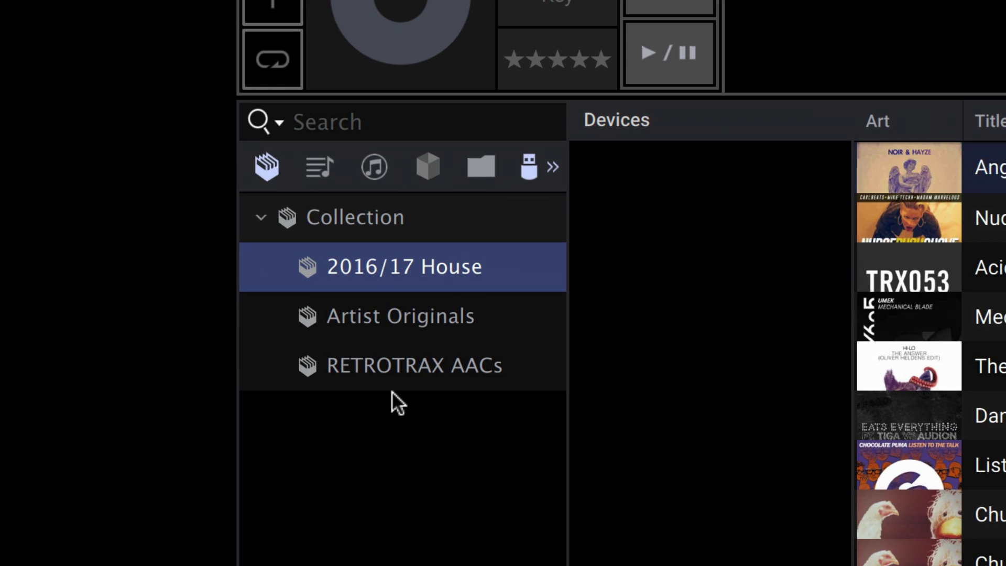
click(163, 312)
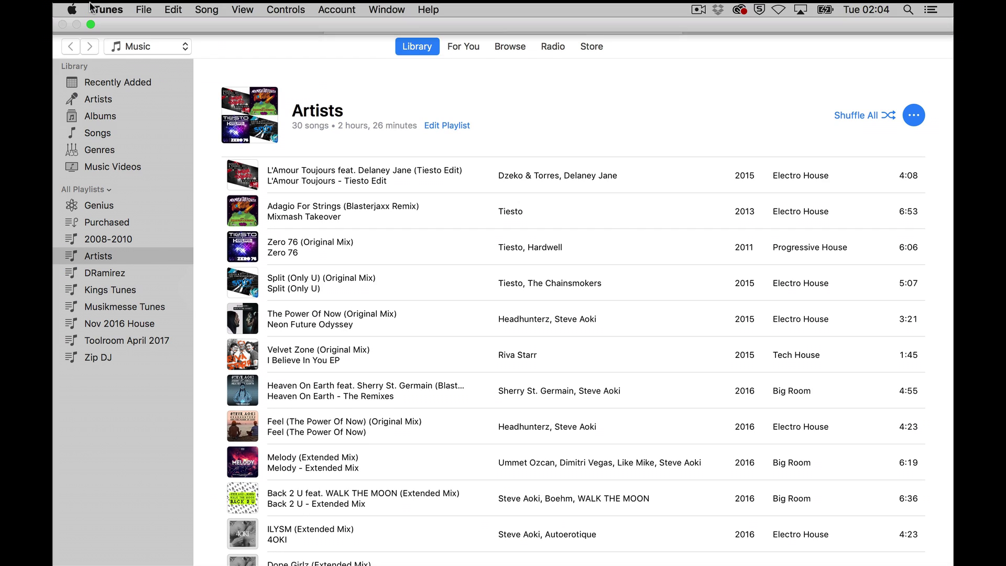
Open iTunes Preferences at the Advanced tab for sharing the library XML
click(108, 10)
click(126, 48)
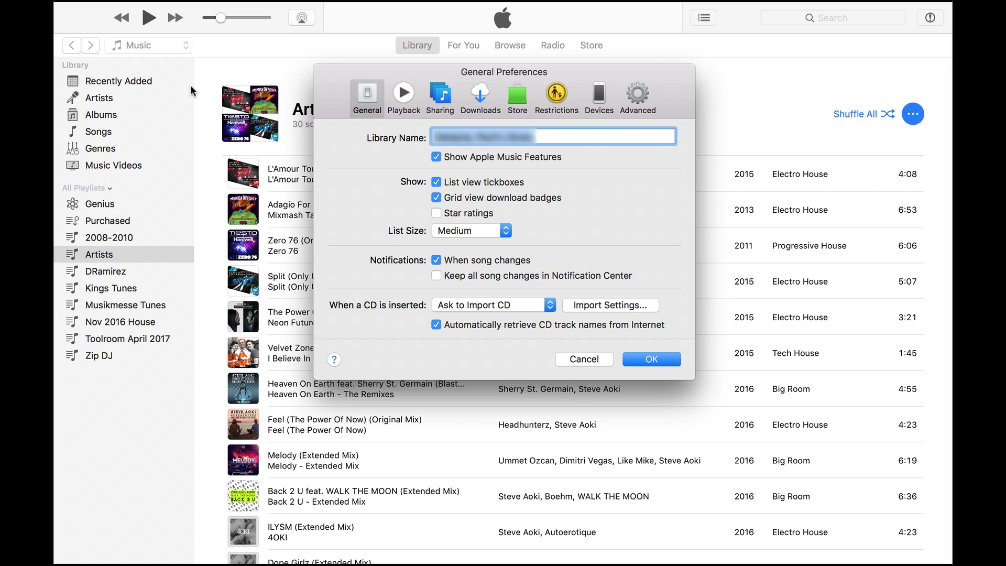
click(632, 95)
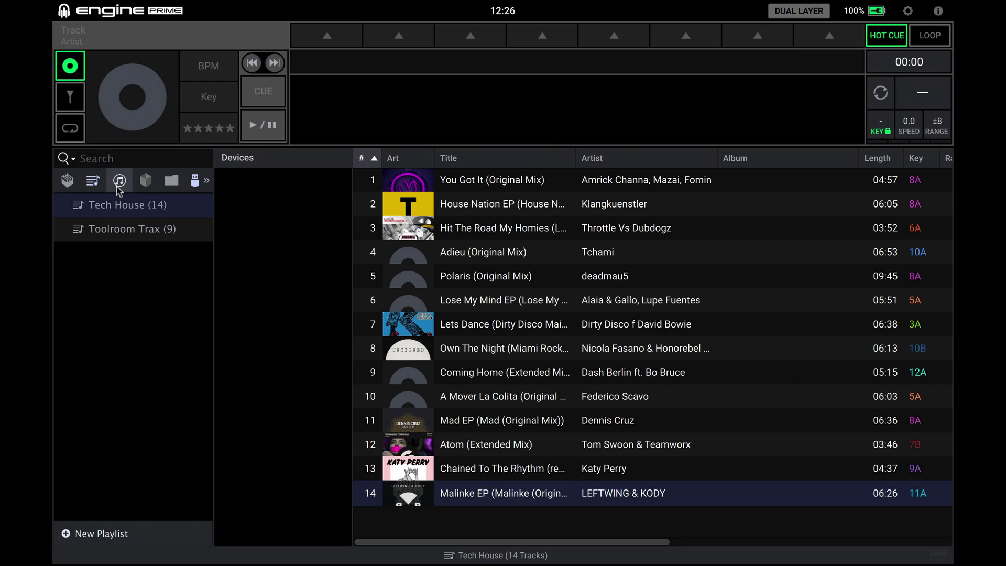
Update the iTunes library import and create a crate named Artist Selections
click(118, 182)
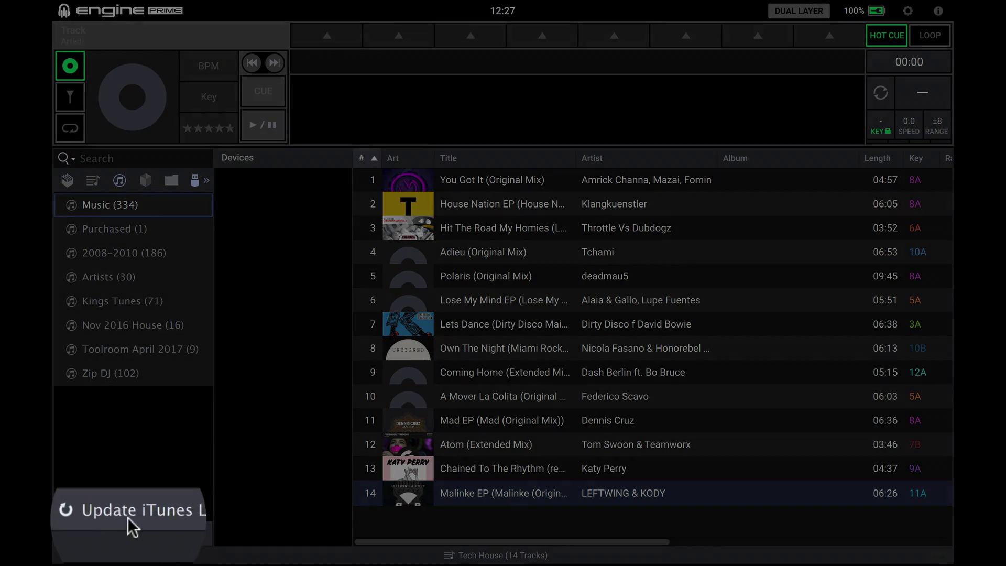
click(126, 533)
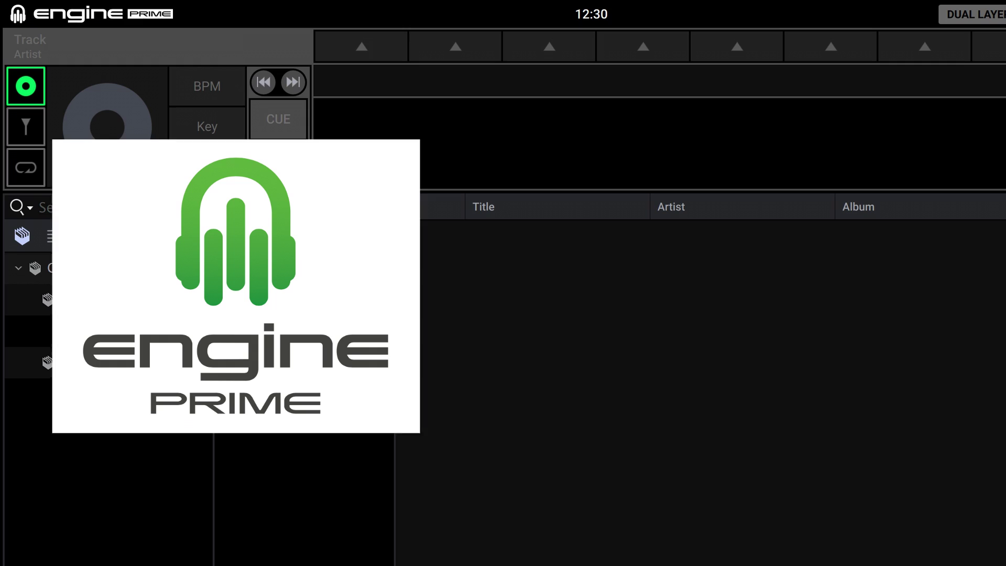
text(rtist Selections)
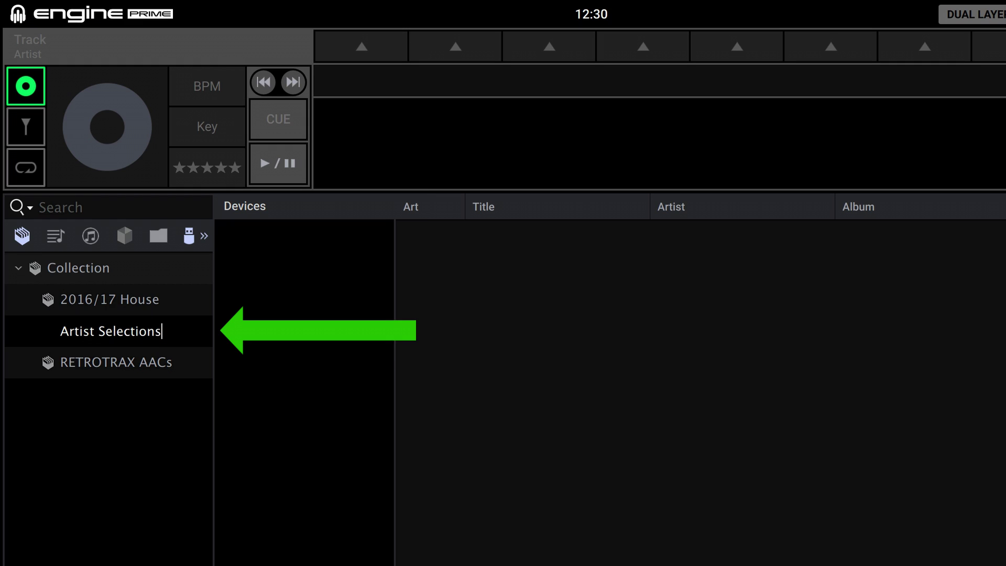
key(Return)
Copy all 30 tracks of the iTunes Artists playlist into the Artist Selections crate
click(90, 237)
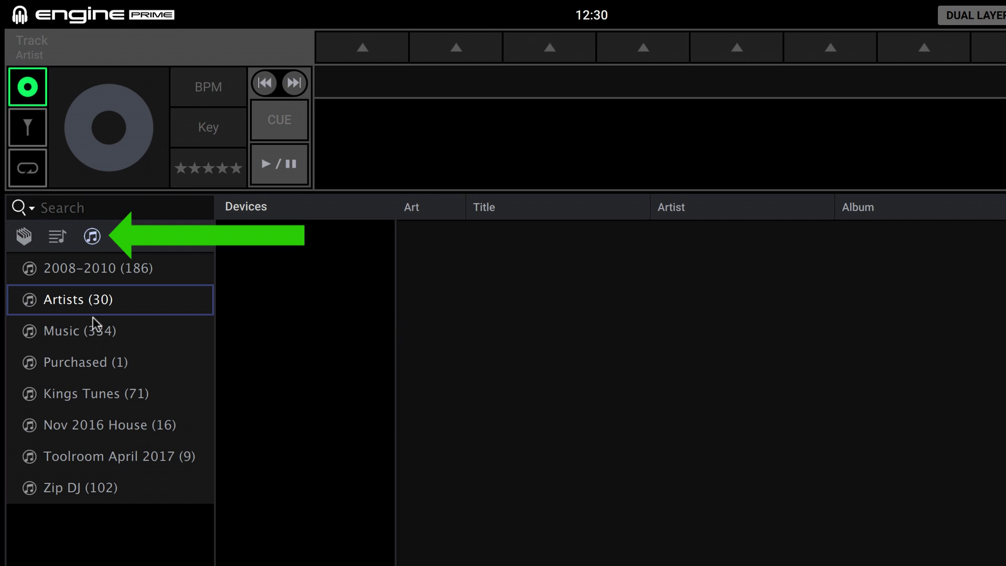
scroll(760, 394, down, 5)
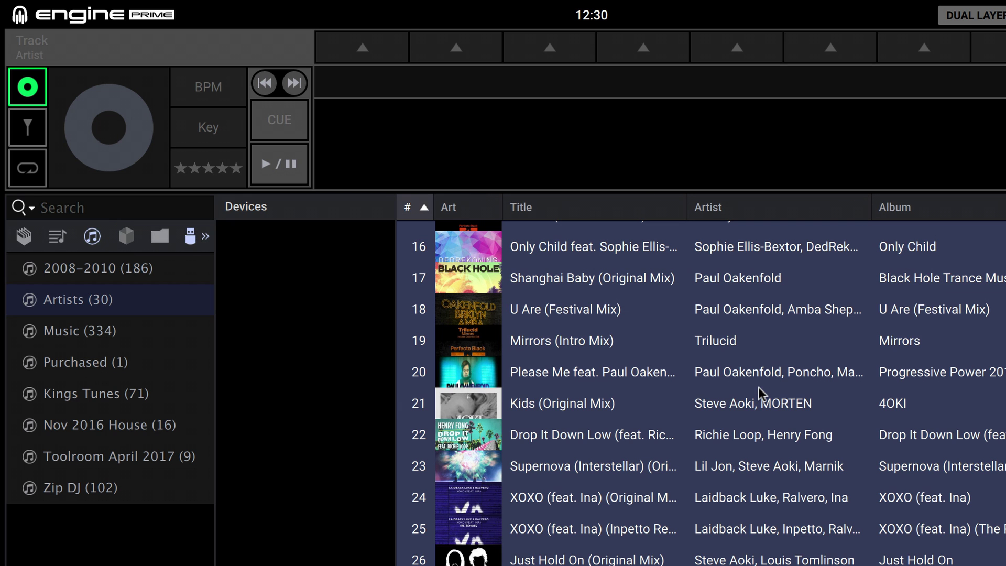
drag(612, 362, 77, 328)
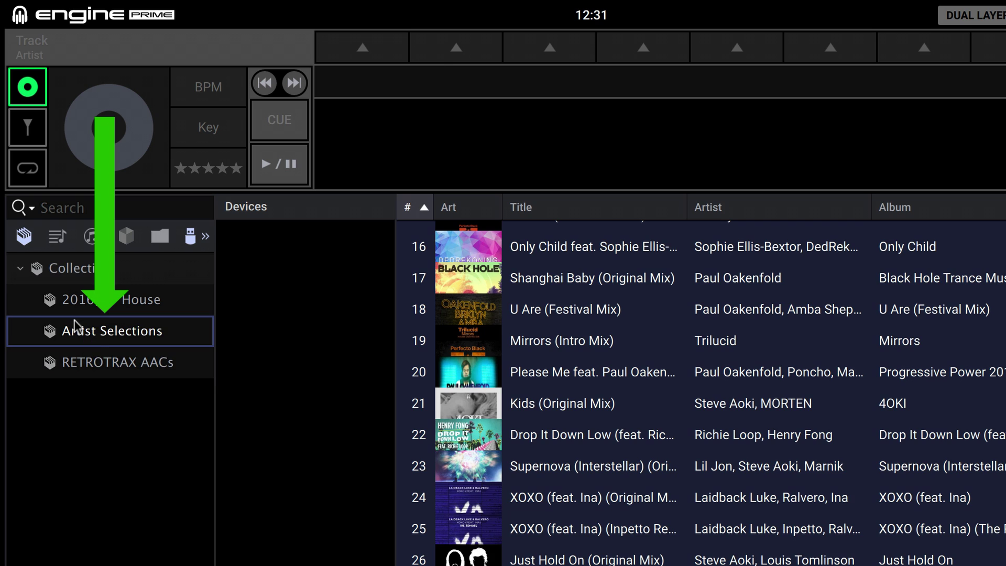
click(93, 329)
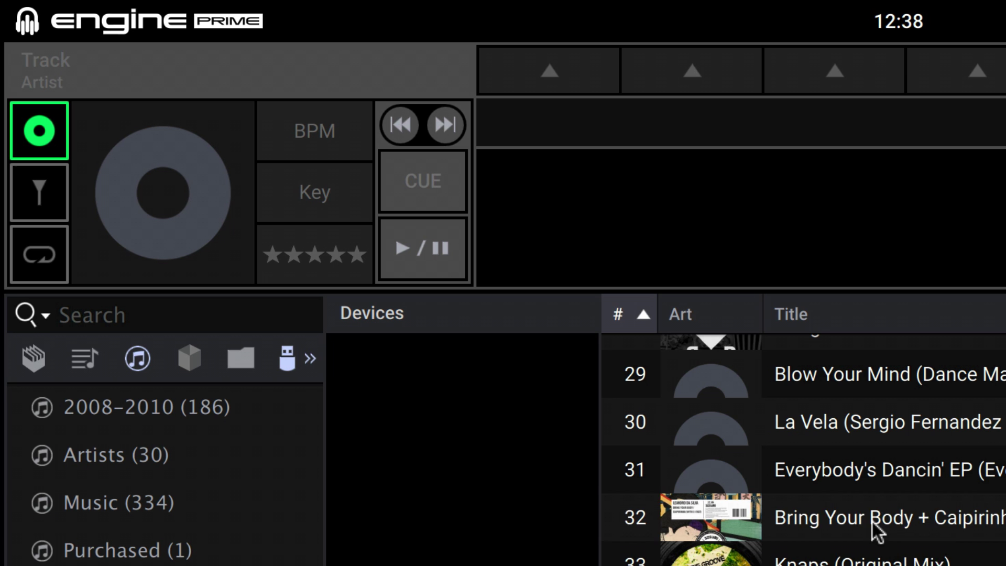
Add the tracks from Bring Your Body through Knaps to the Tech House playlist
click(872, 522)
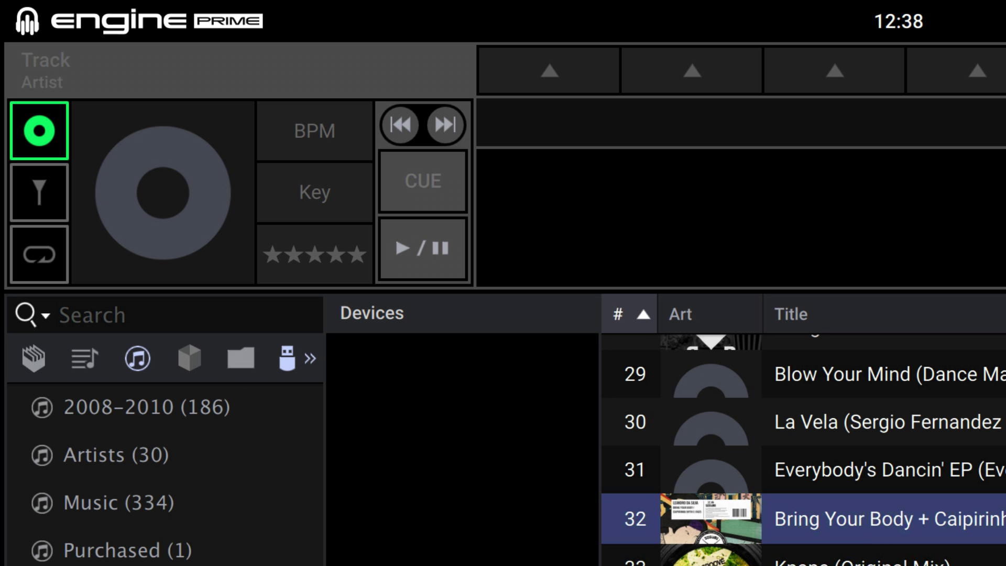
key(shift+Down)
drag(576, 504, 130, 390)
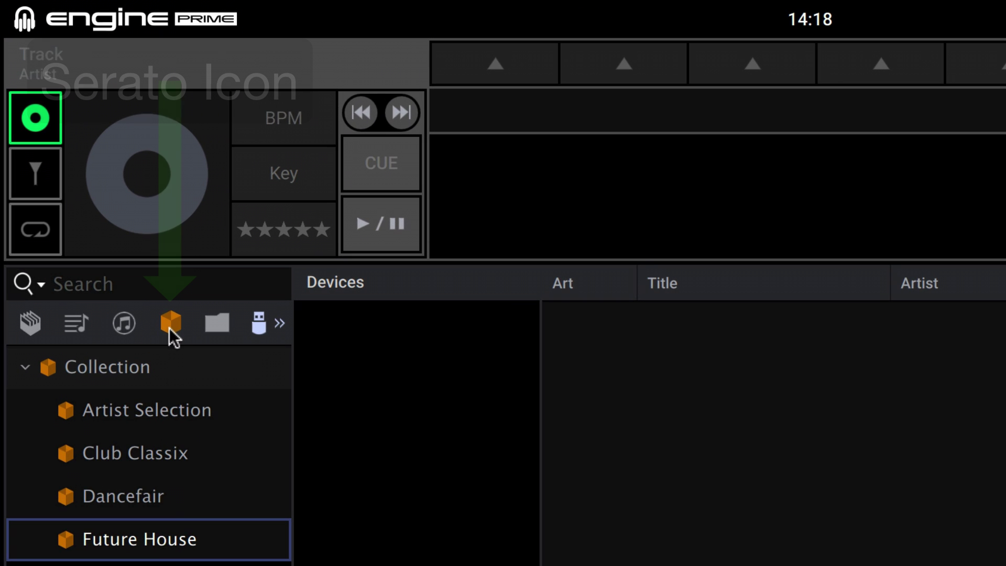
Drag all 36 tracks of Serato's Future House crate into Future House Red, then eight Dancefair tracks into May '17 Promo's
click(197, 316)
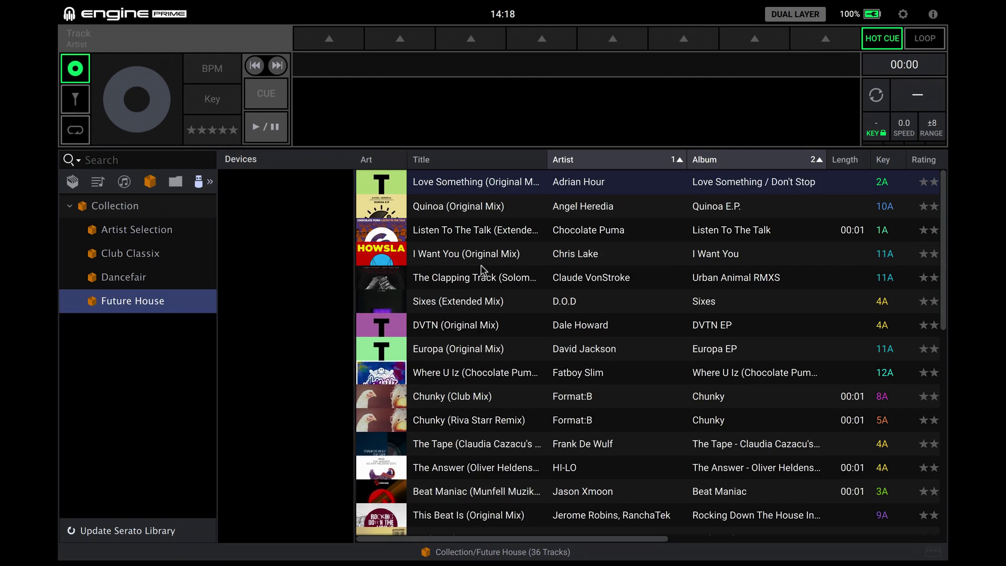
drag(756, 466, 478, 519)
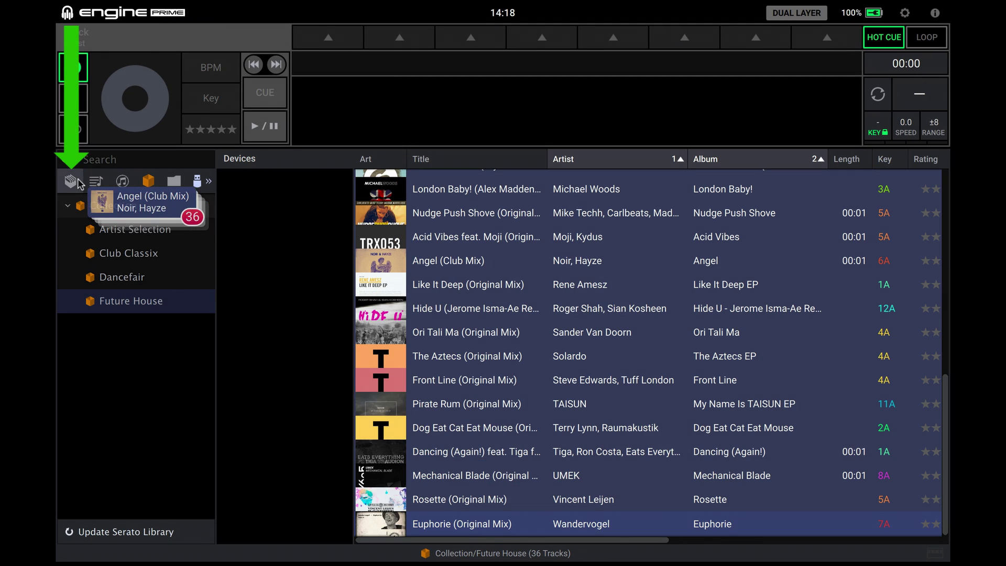
drag(78, 178, 117, 278)
click(116, 280)
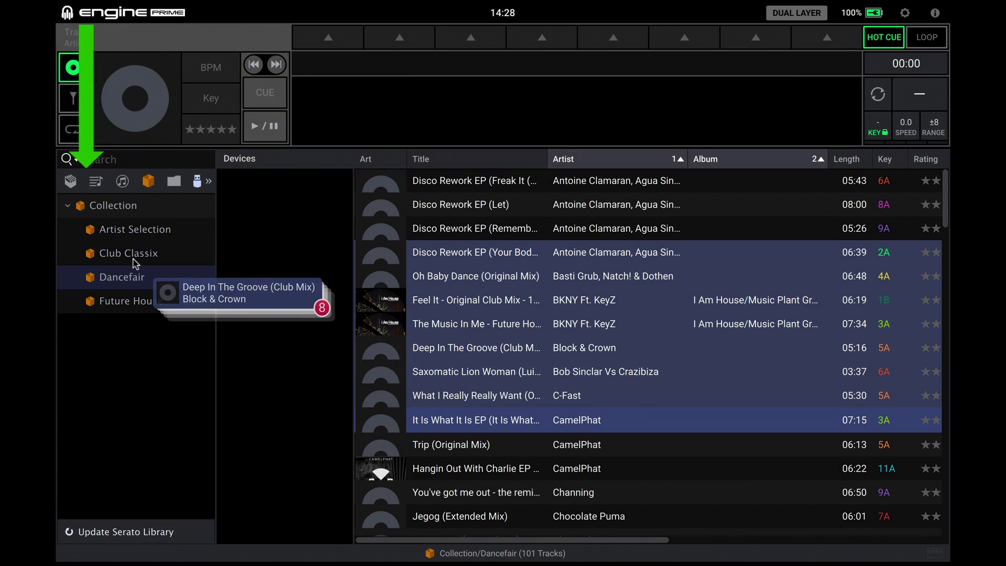
drag(151, 272, 112, 253)
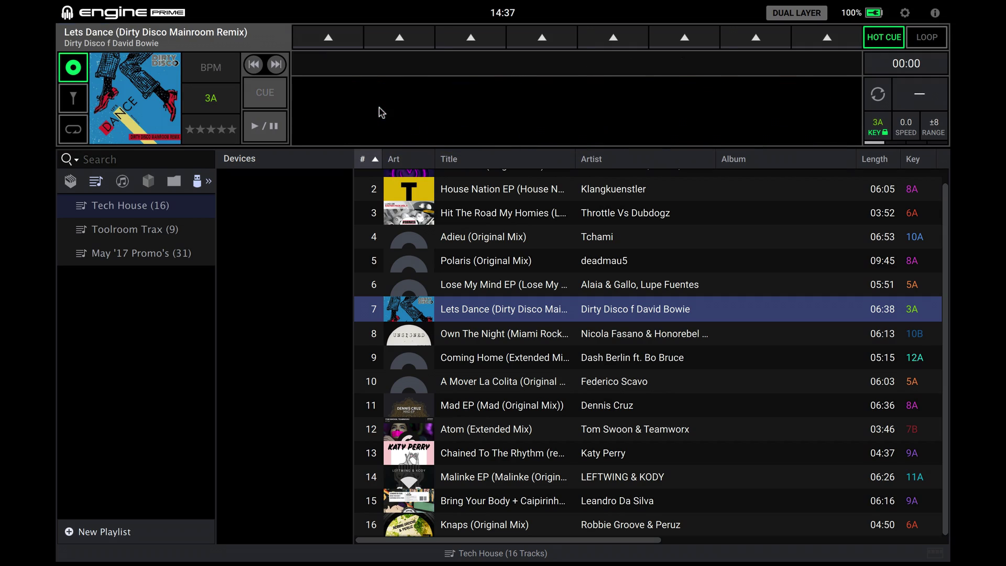
Play Lets Dance on deck A, switch to dual-deck view, and load House Nation EP onto deck B
click(267, 126)
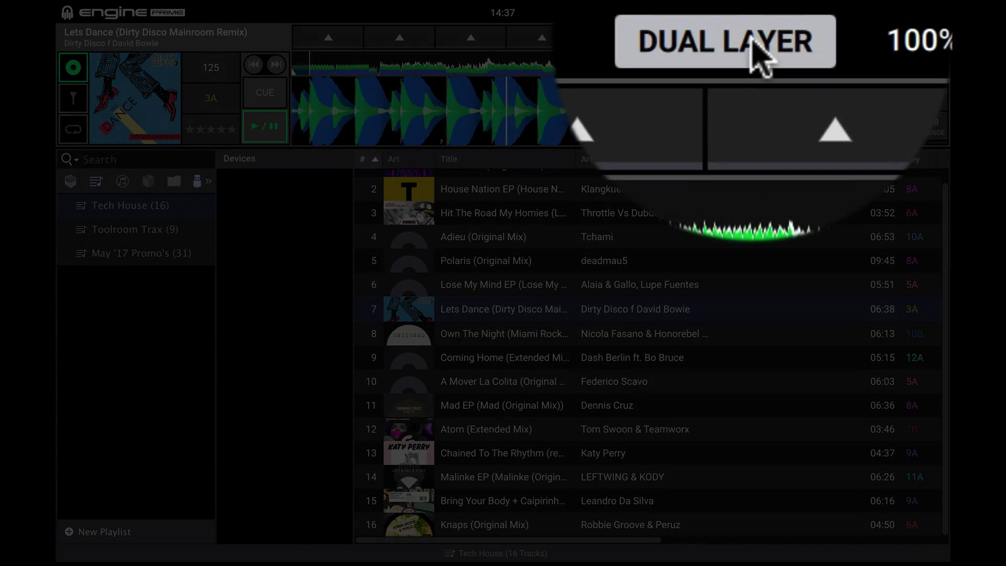
click(803, 12)
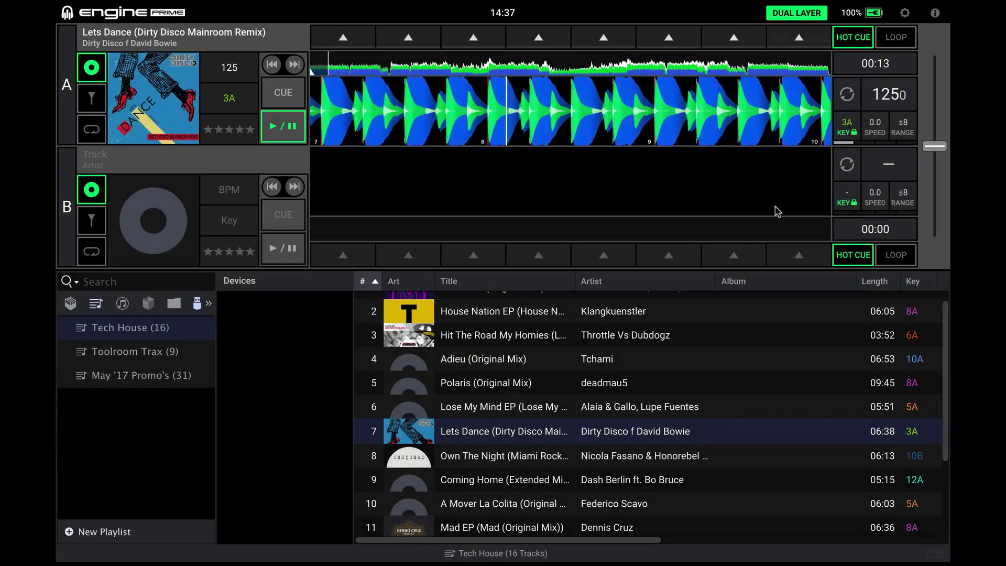
drag(472, 311, 423, 194)
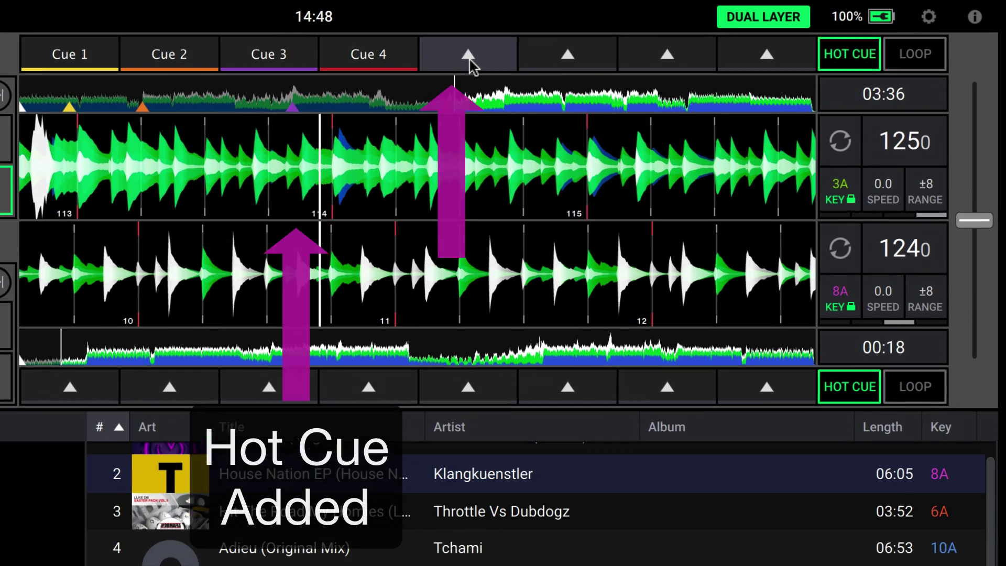
Set hot cues on pads 5, 6, 7 and 8 of Lets Dance at successive playback points
click(471, 66)
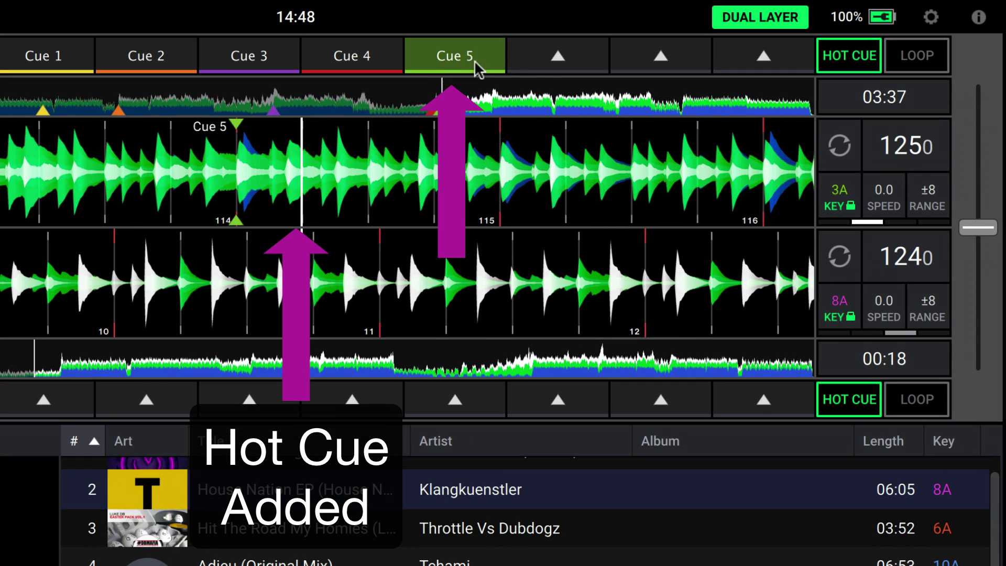
click(566, 60)
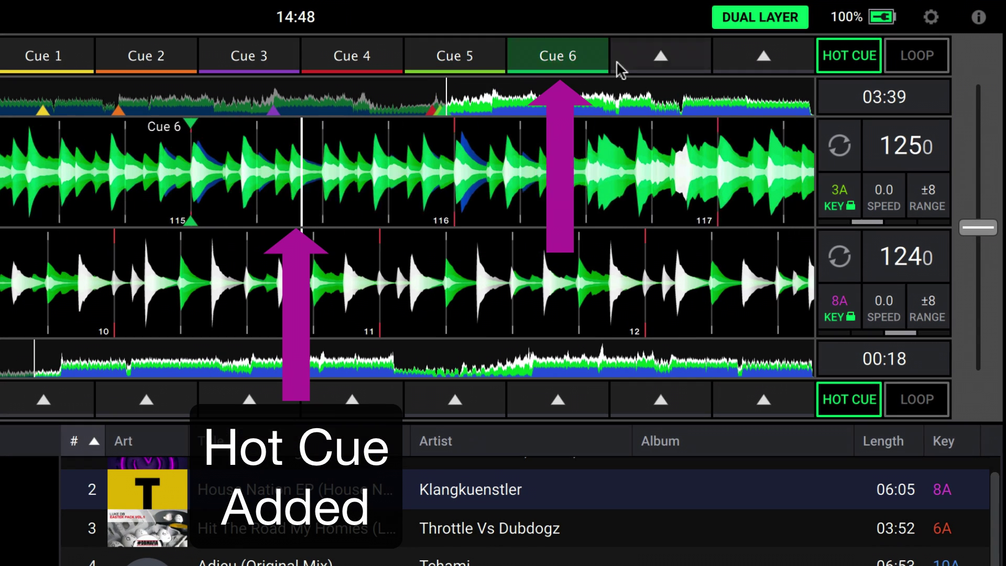
click(636, 64)
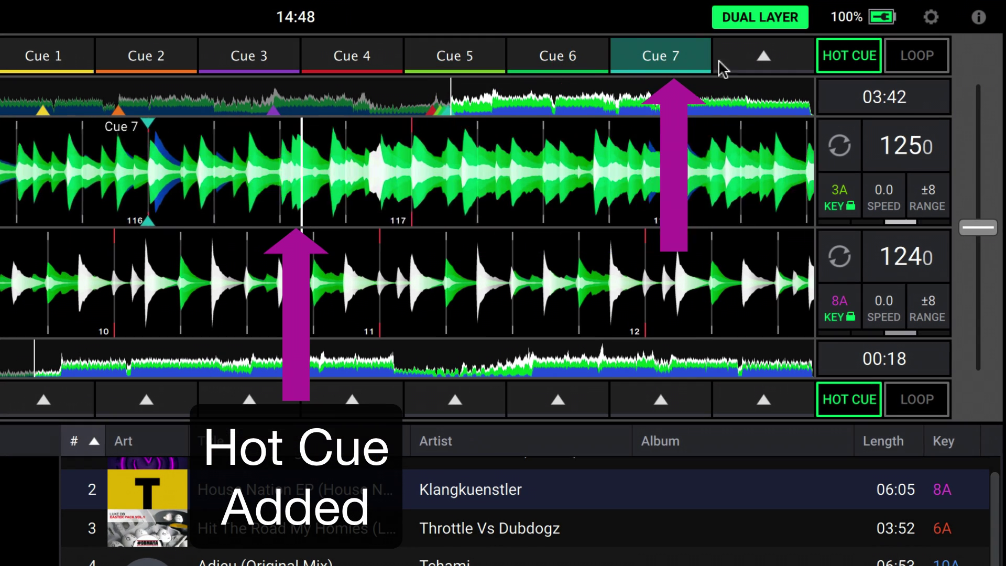
click(755, 61)
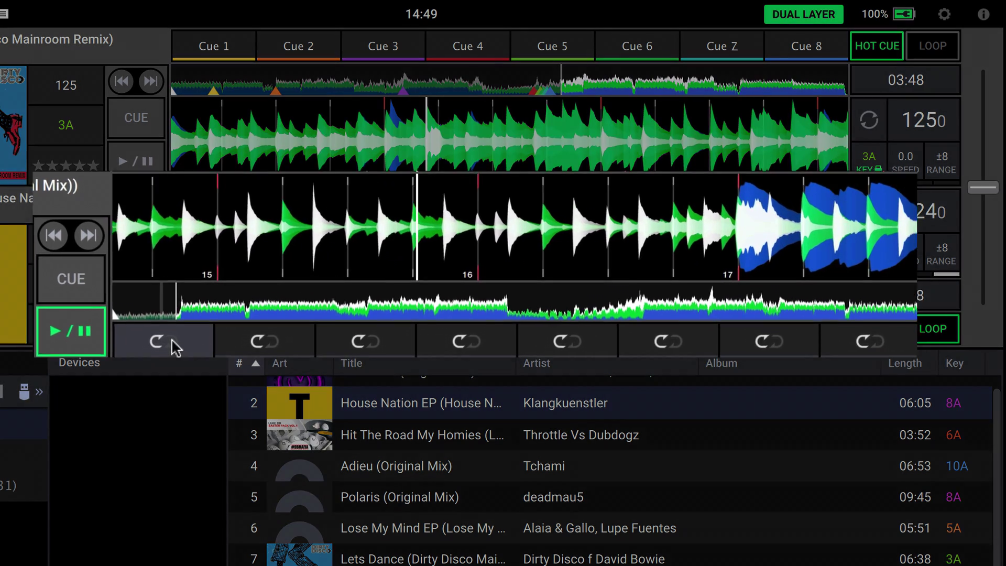
Save Loop 1, Loop 2 and a third loop near bar 57 in House Nation EP, then trigger Loop 1
click(225, 338)
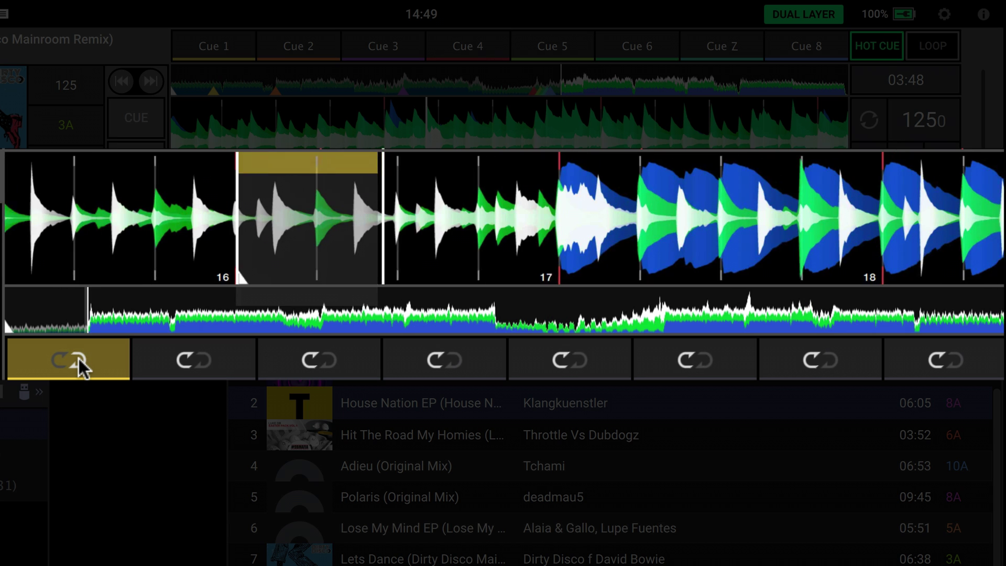
click(170, 312)
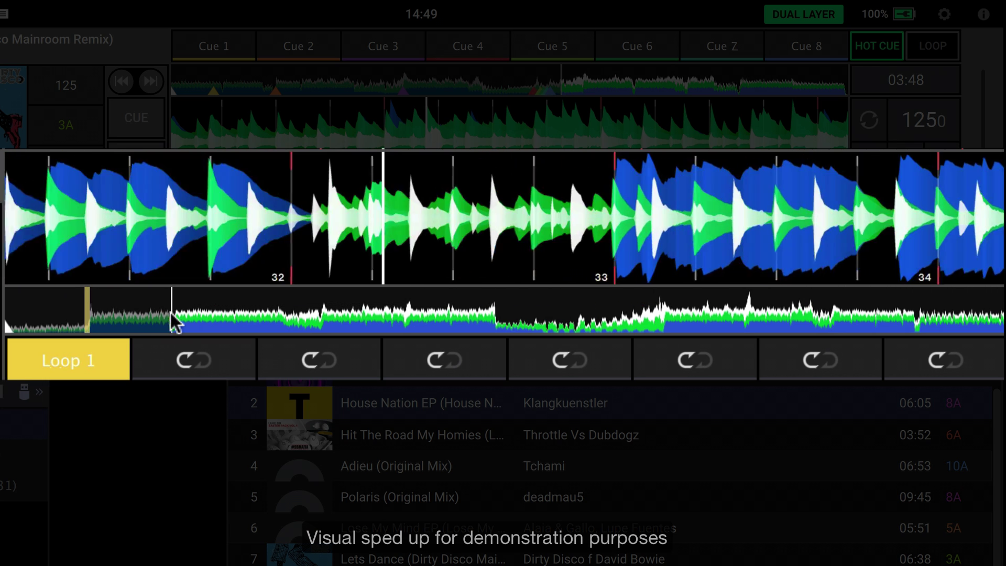
click(194, 356)
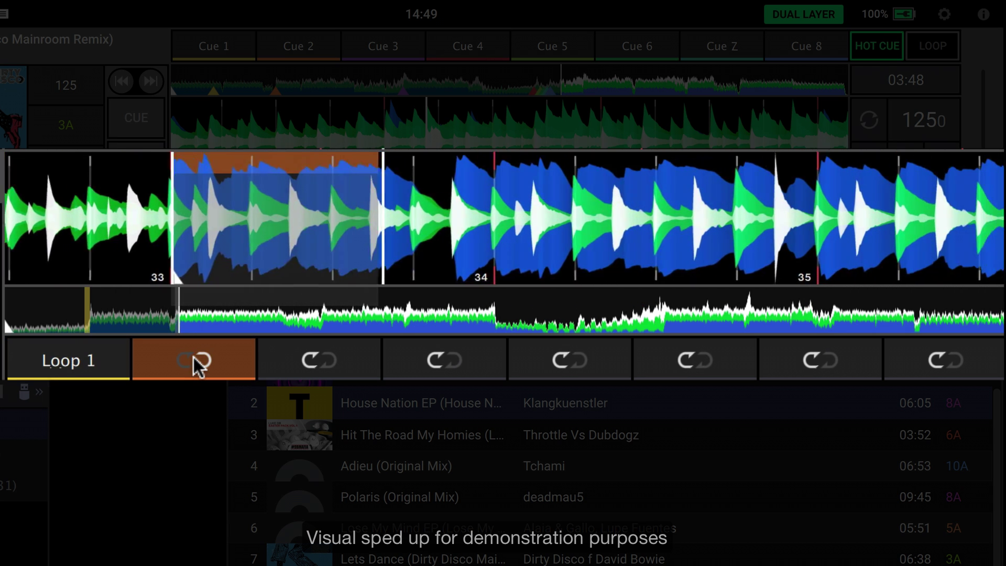
click(193, 356)
click(310, 317)
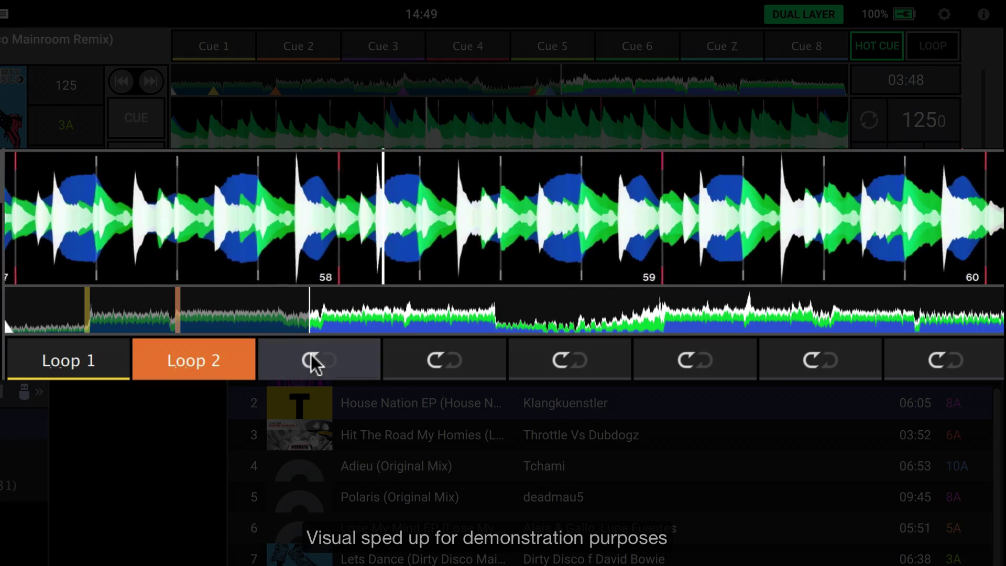
click(314, 361)
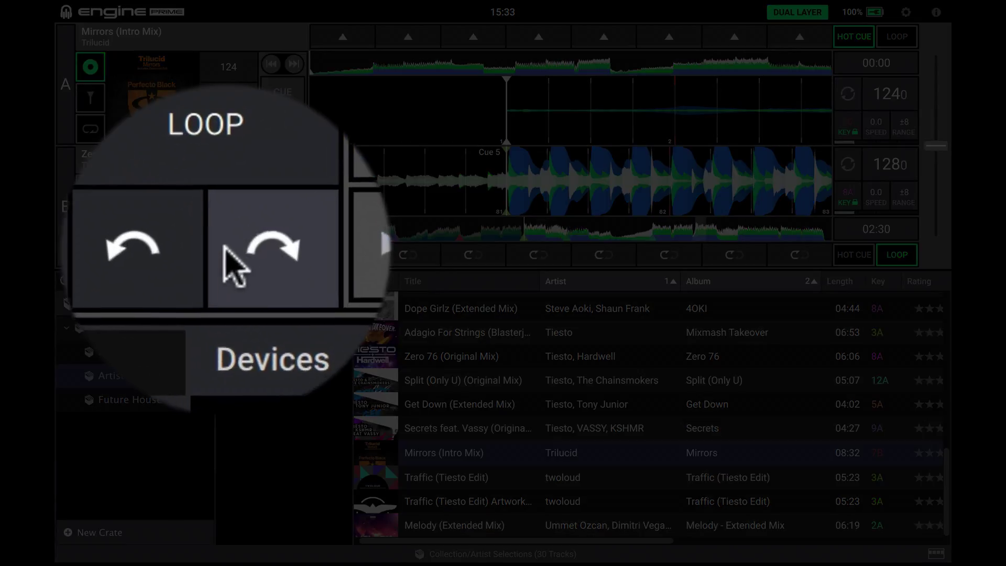
click(345, 255)
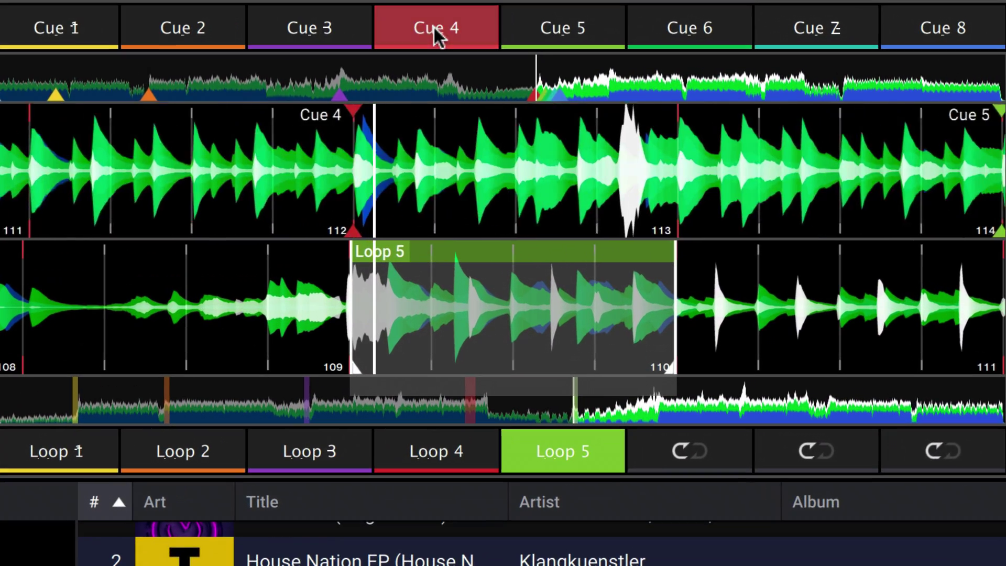
Jump Lets Dance to Cue 5, then trigger Loop 5, Loop 4 and Loop 1 on House Nation EP
click(579, 30)
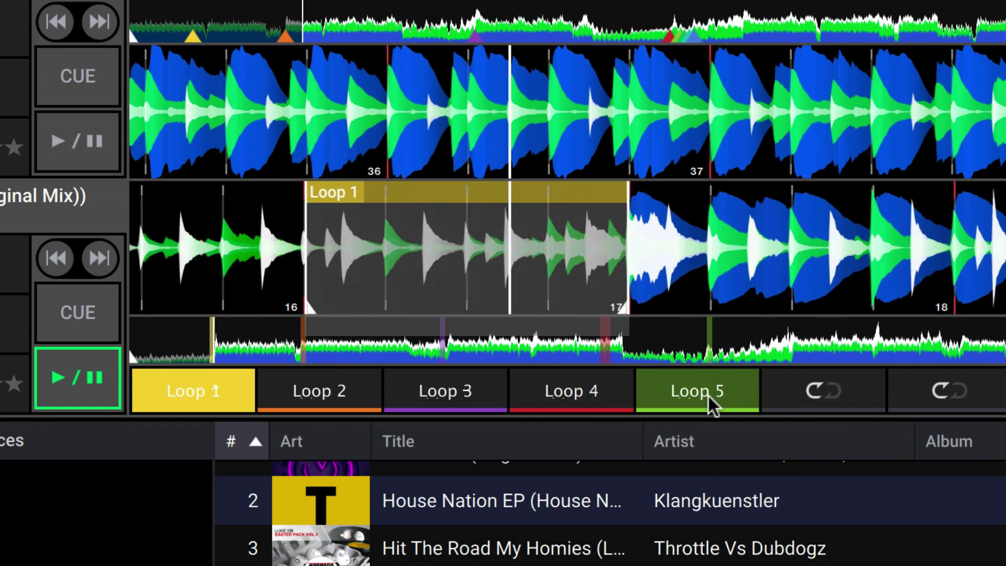
click(707, 395)
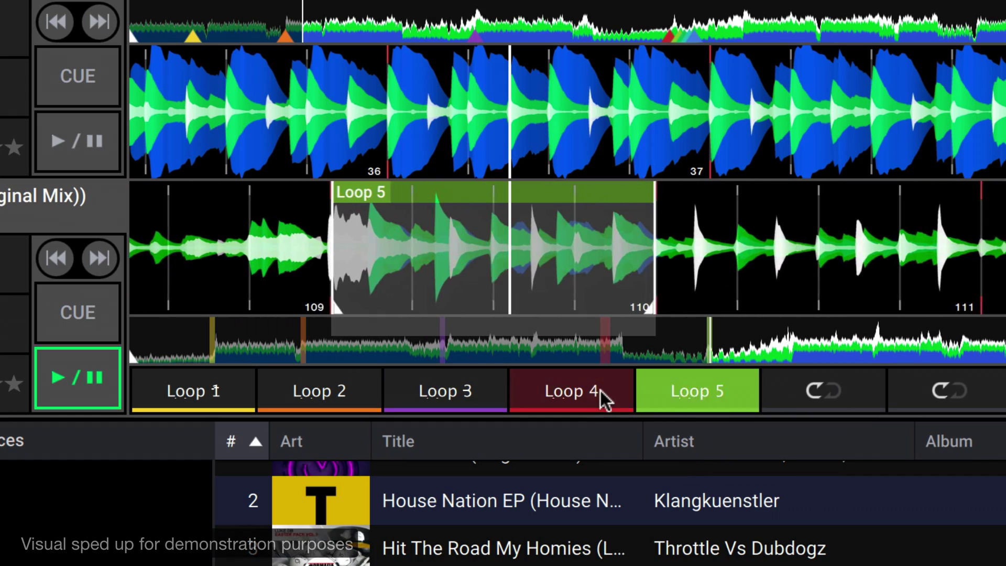
click(600, 393)
click(695, 392)
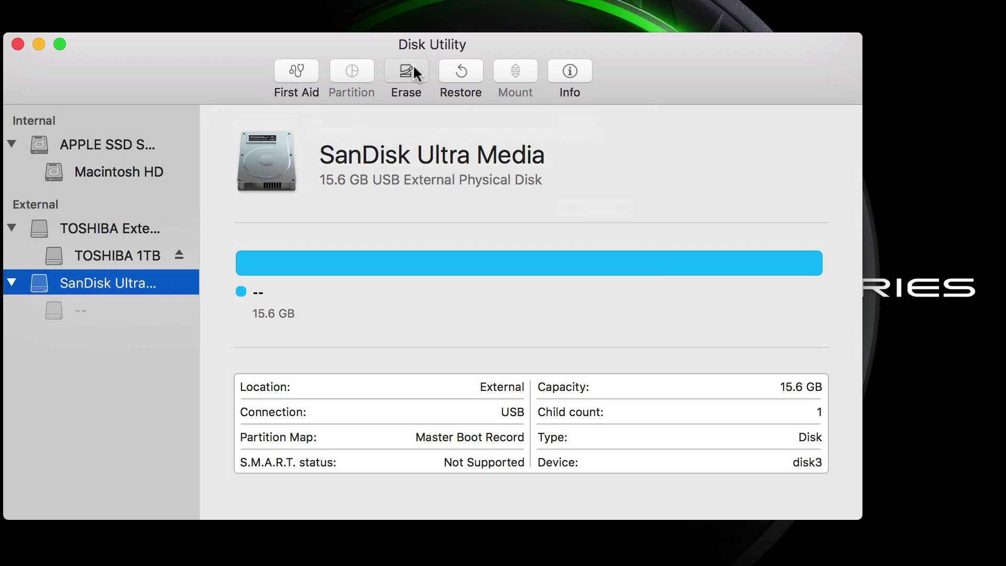
Erase the SanDisk drive using MS-DOS (FAT) format and the Master Boot Record scheme
click(413, 72)
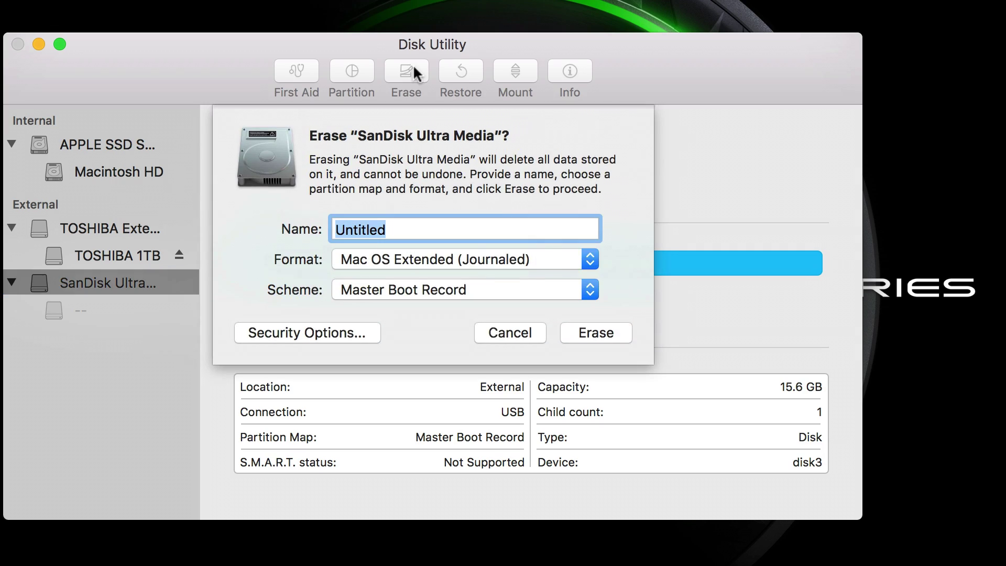
click(544, 259)
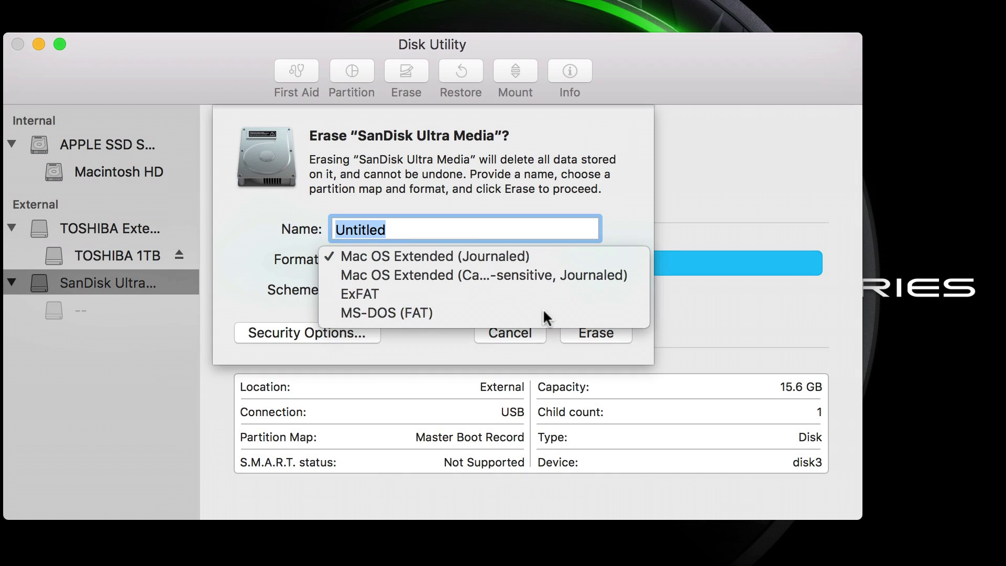
click(545, 315)
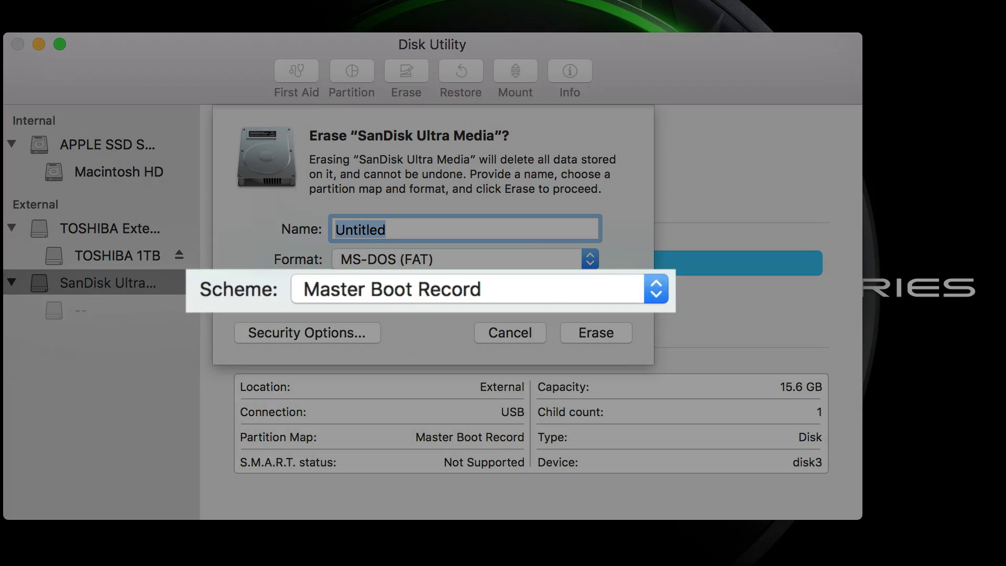
click(540, 291)
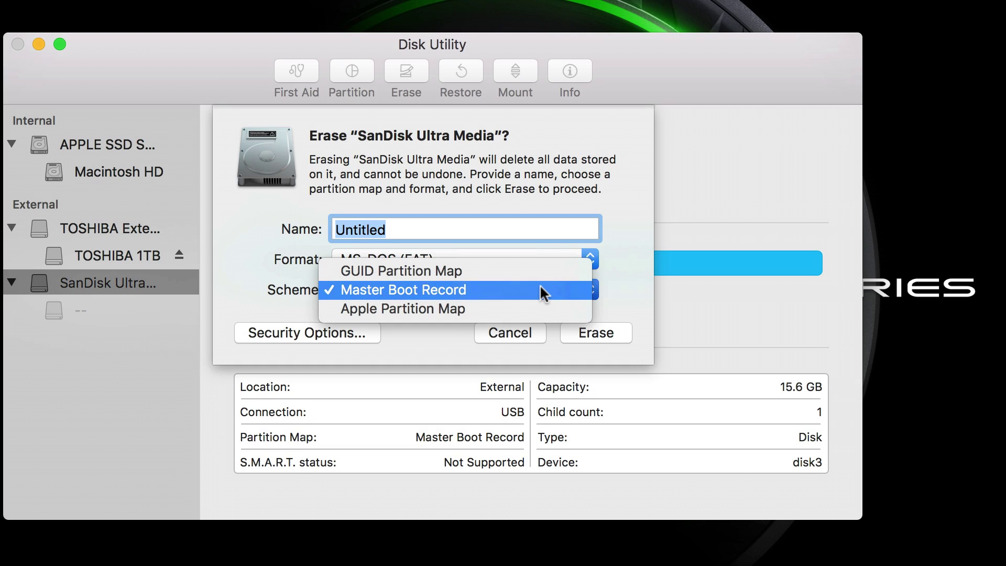
click(540, 291)
click(595, 333)
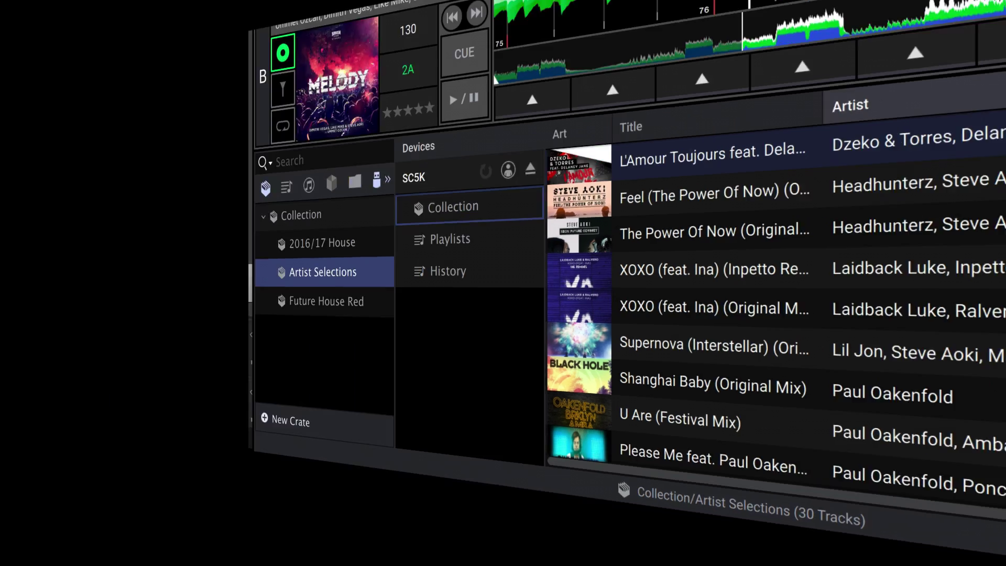
Copy the 2016/17 House crate and the Toolroom Trax and Tech House playlists onto the SC5K drive
click(118, 219)
drag(195, 214, 385, 165)
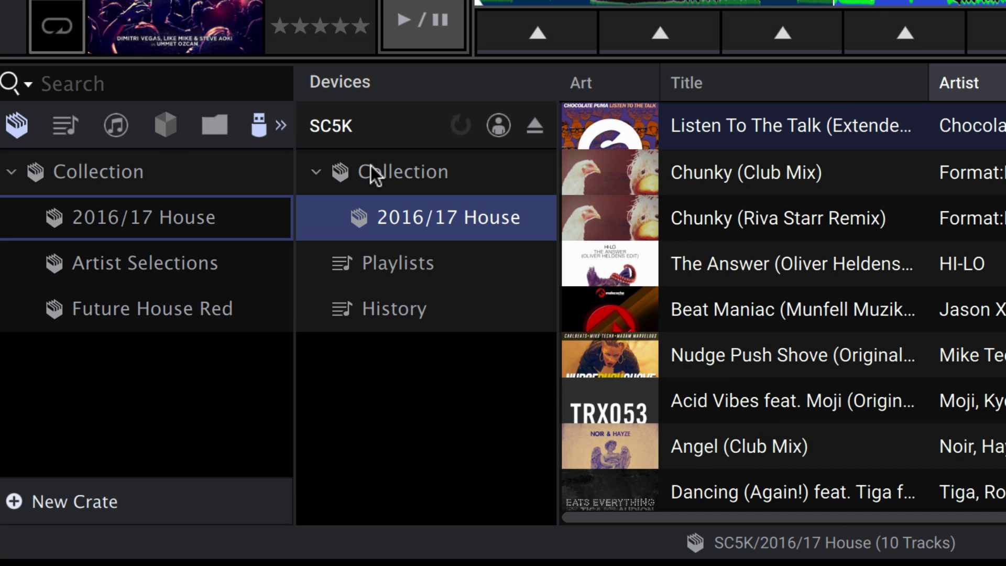
click(103, 216)
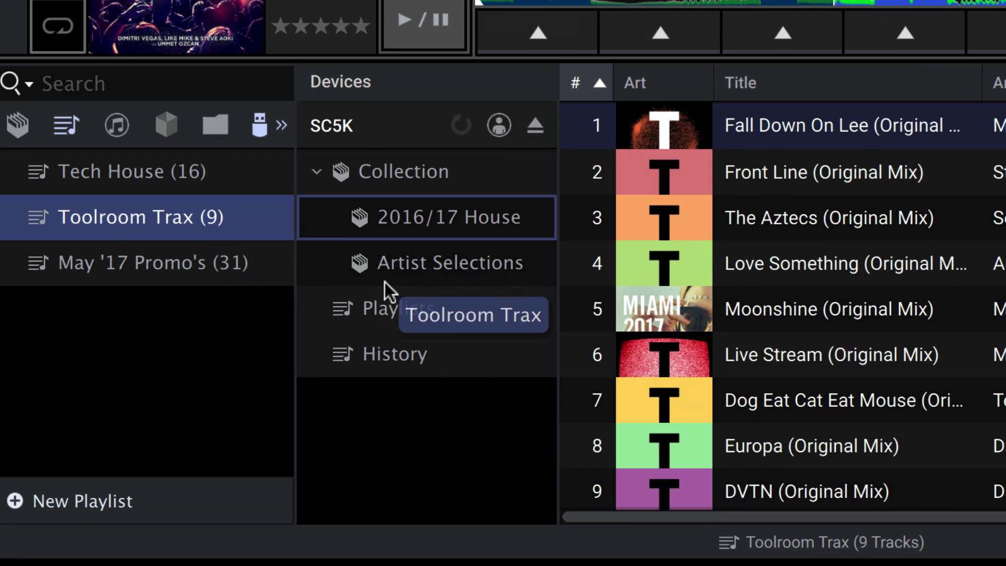
drag(385, 295, 386, 296)
drag(130, 172, 404, 319)
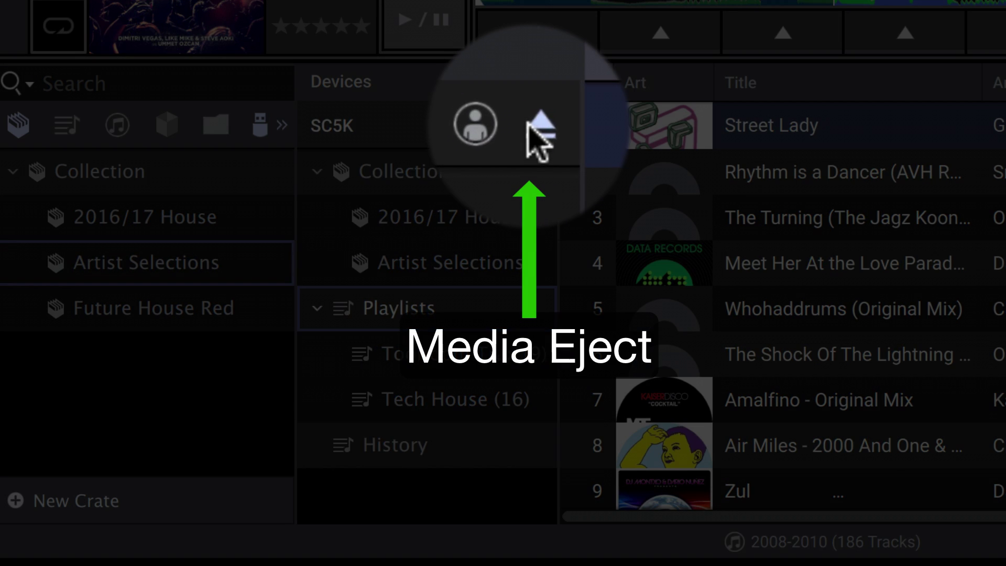